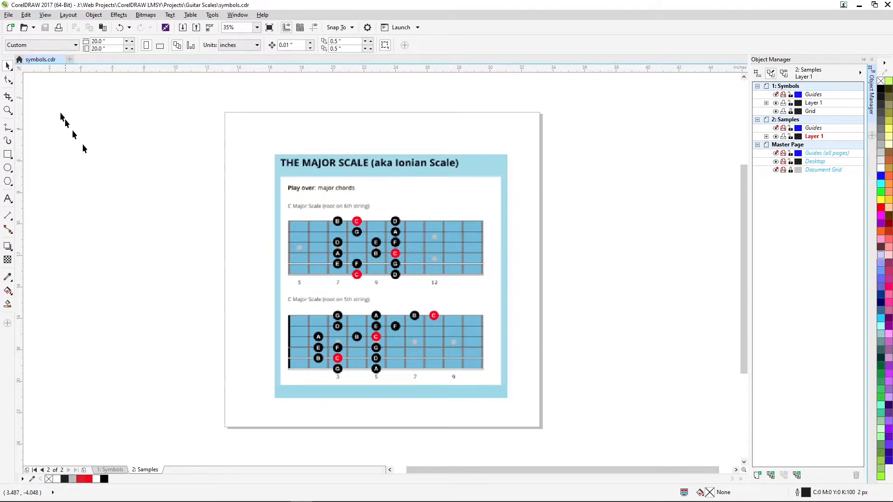
- Create a new document named Guitar Scales, 22 inches wide and 6 inches high
click(10, 16)
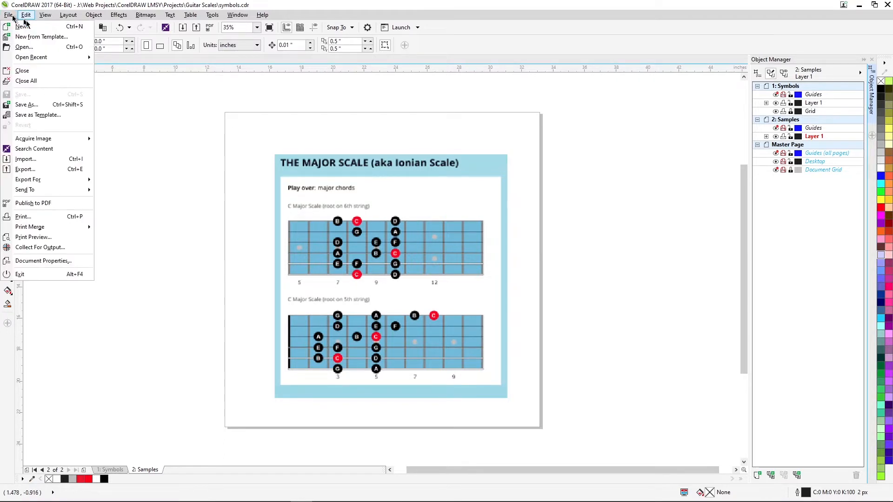
click(21, 26)
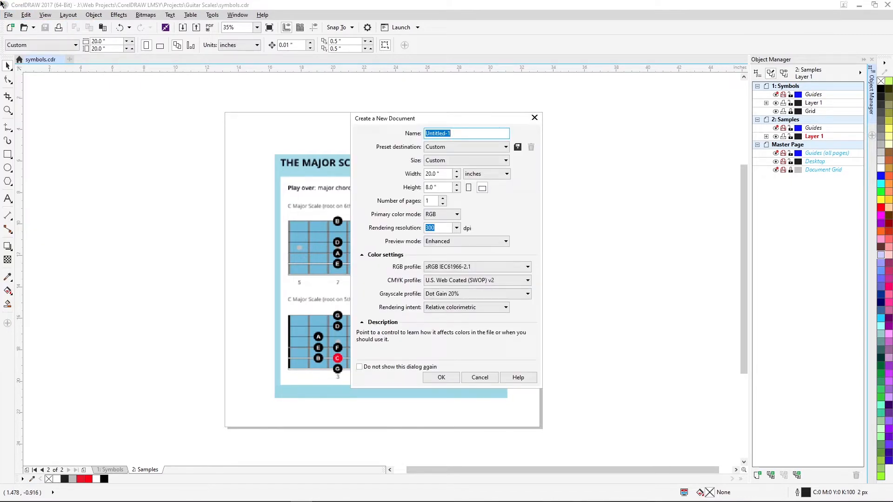
text(Guitar Scales)
drag(447, 174, 397, 177)
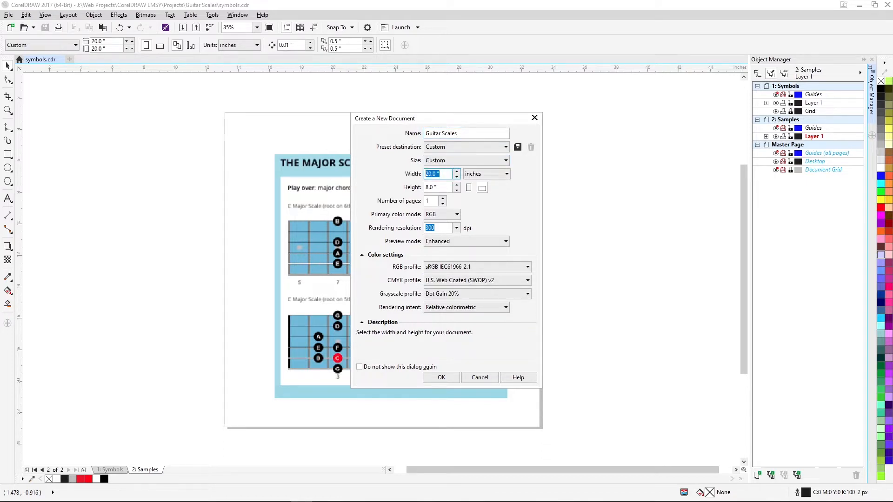
text(22)
click(437, 188)
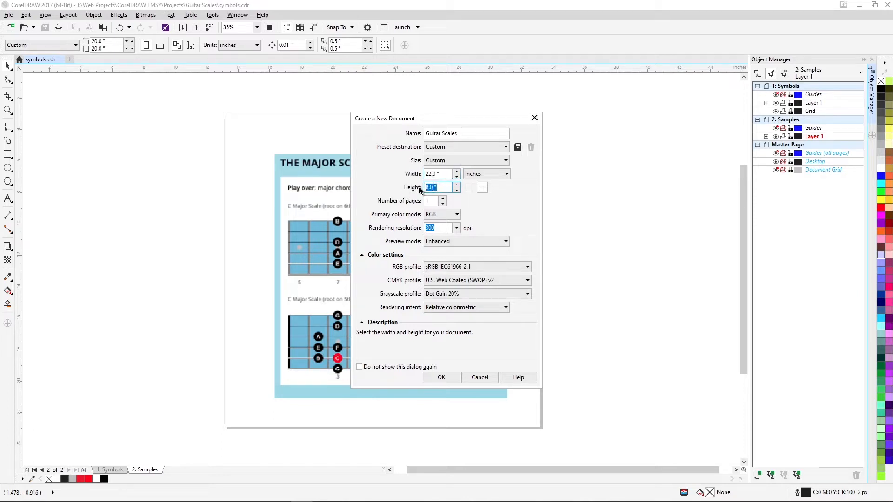
text(6)
key(Tab)
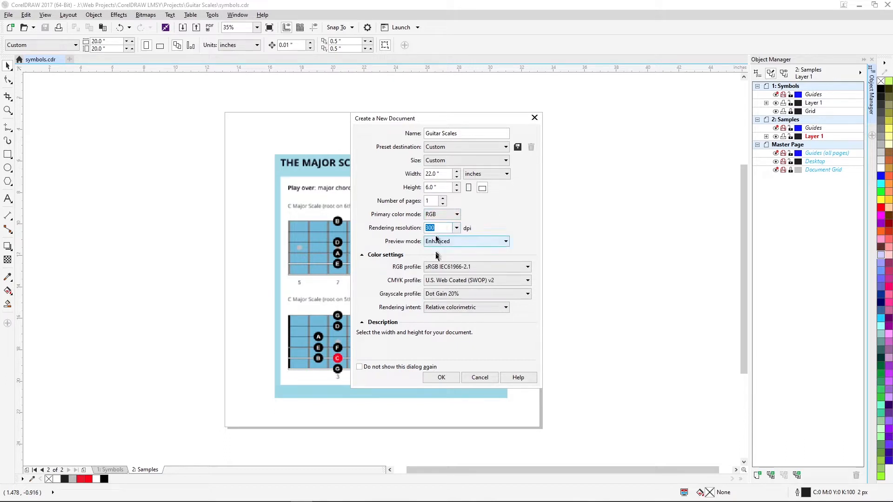
click(443, 378)
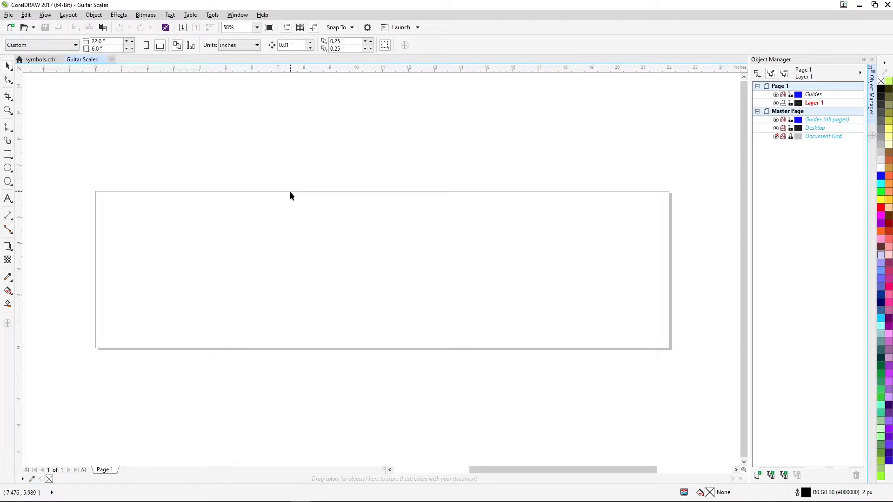
- Save the document as "guitar scales" in the Guitar Scales project folder, replacing the existing file
click(9, 15)
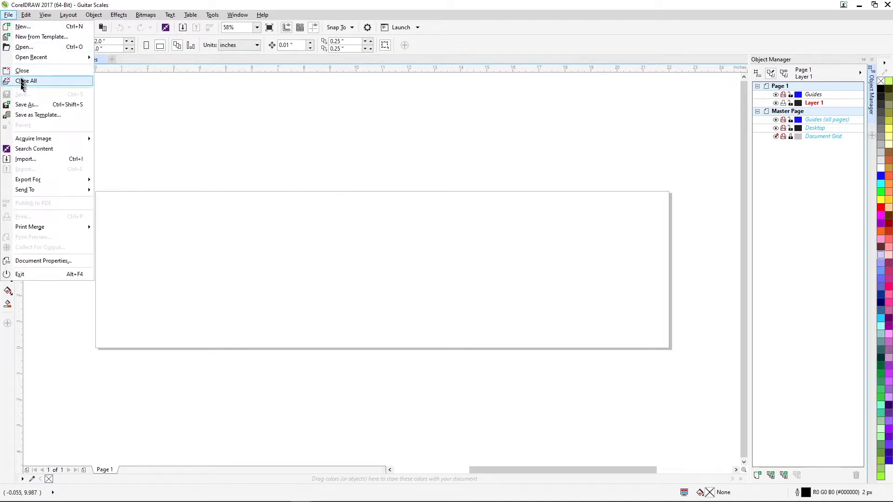
click(24, 104)
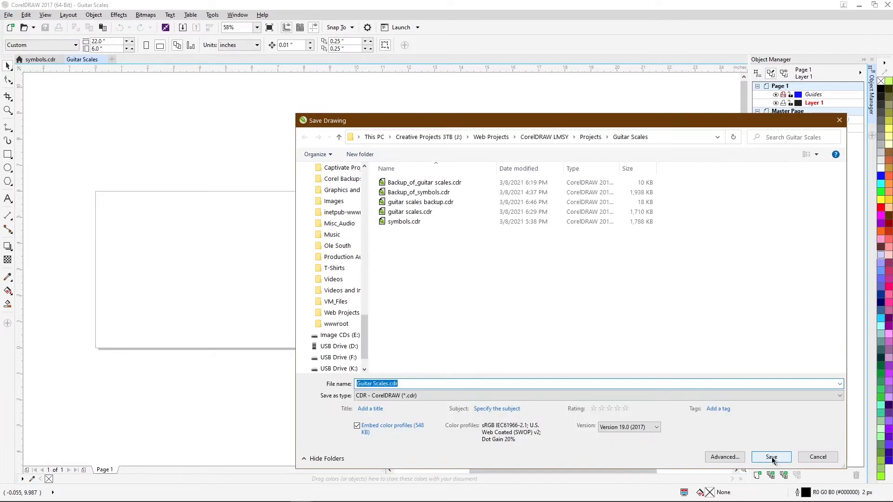
text(g)
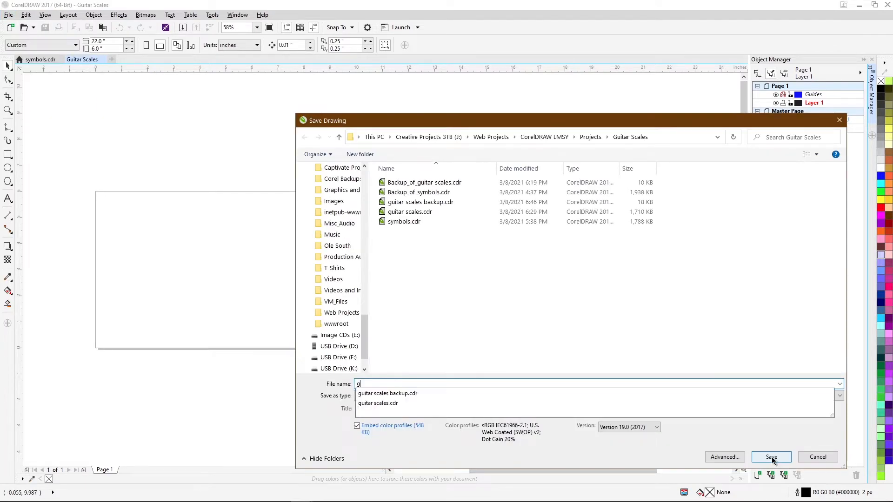
text(uitar scales)
click(771, 457)
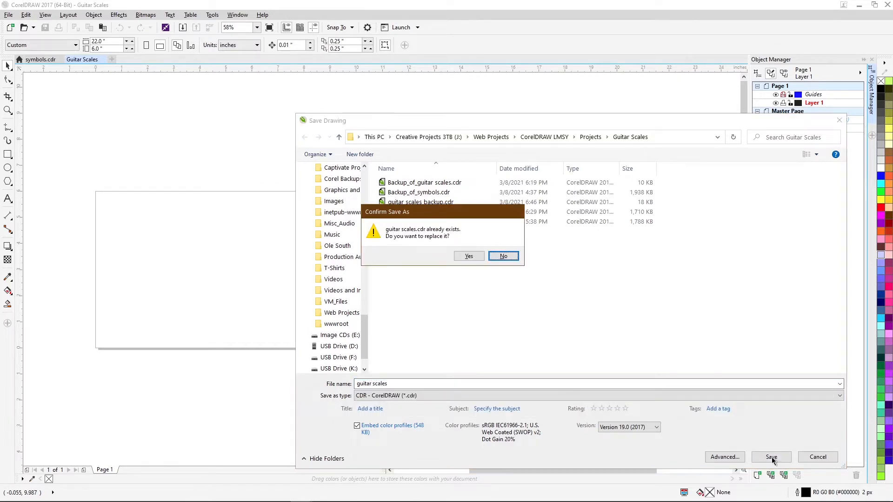
key(y)
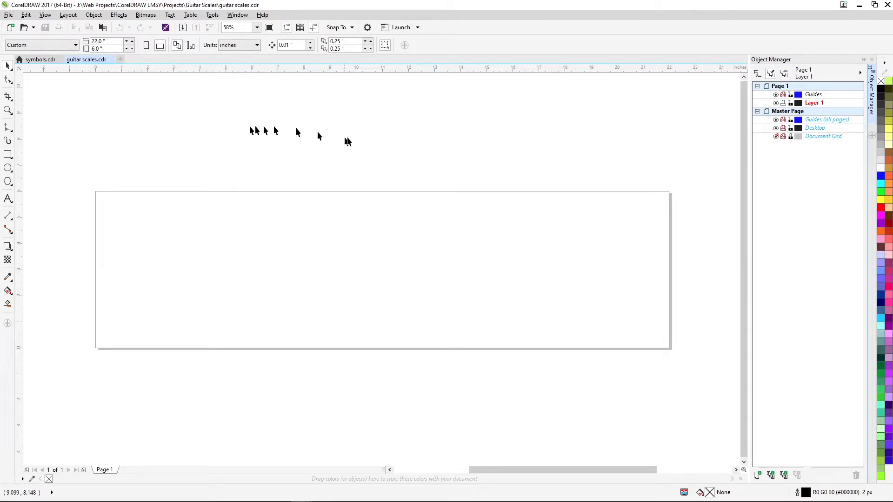
right_click(424, 48)
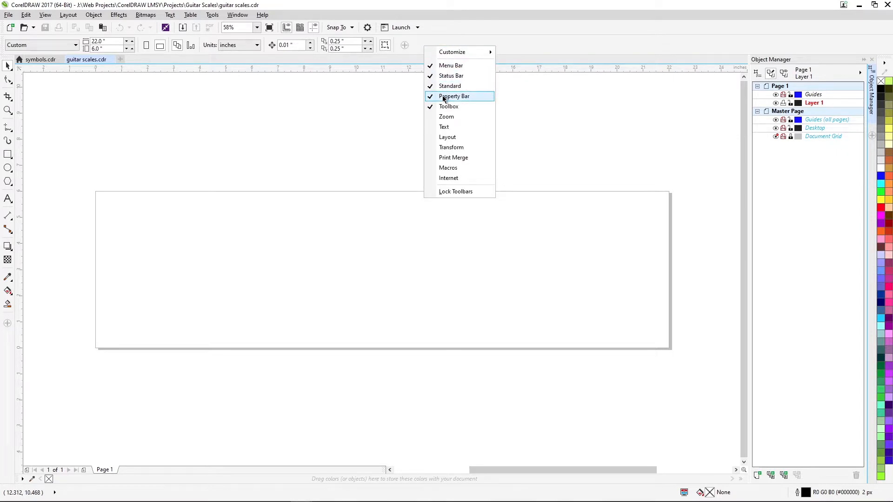
right_click(434, 32)
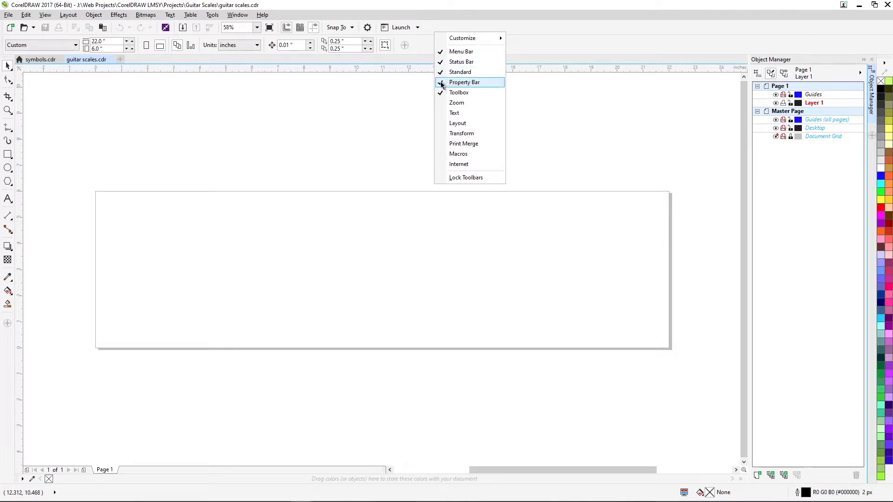
click(520, 42)
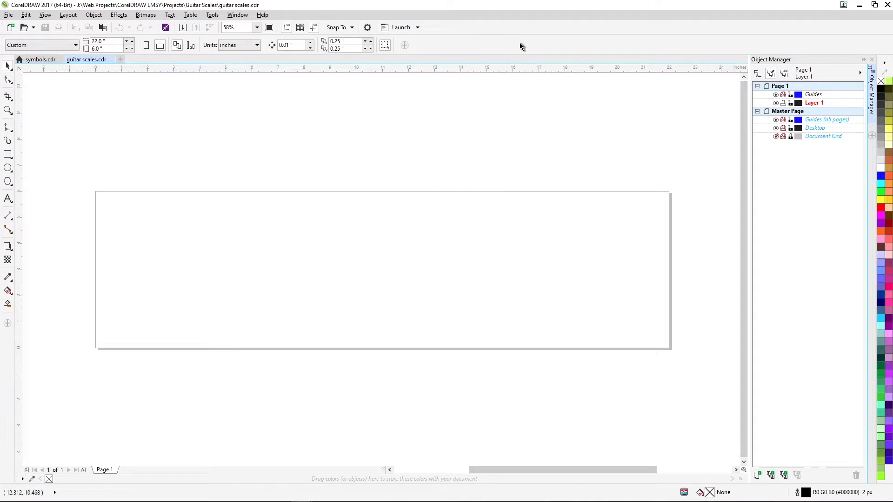
- Turn off the display of guidelines in the document
click(45, 15)
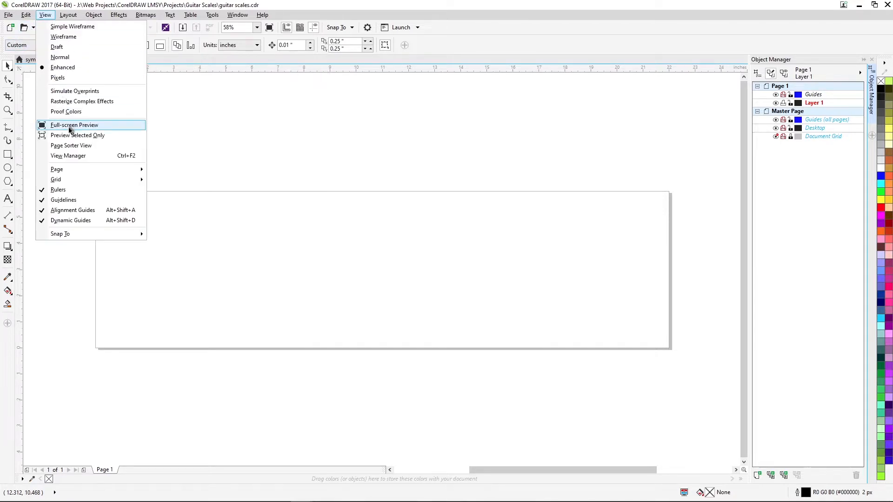
click(54, 200)
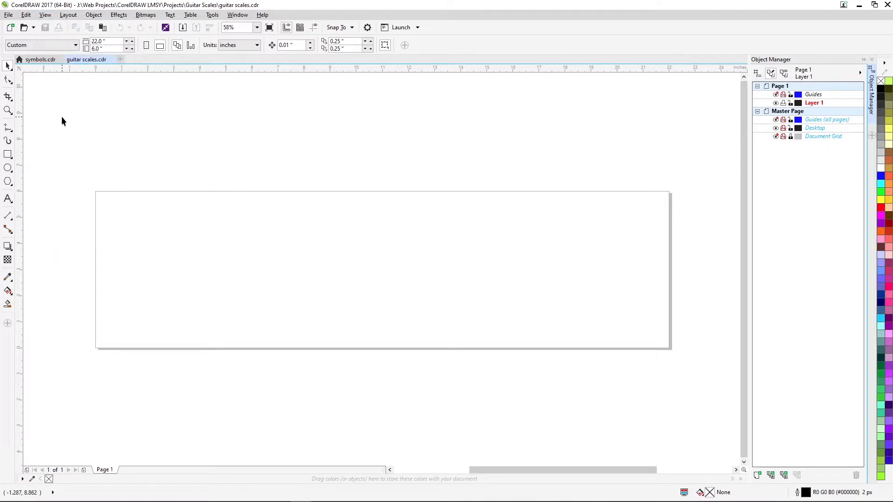
click(45, 15)
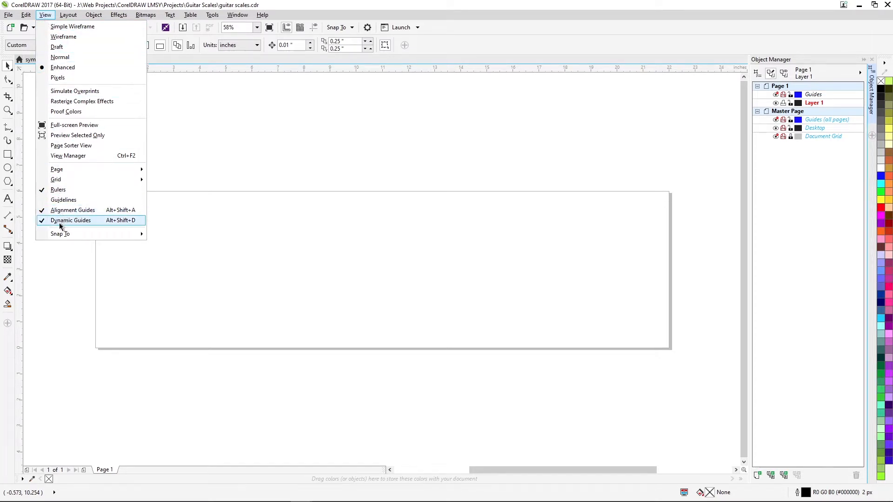
click(130, 264)
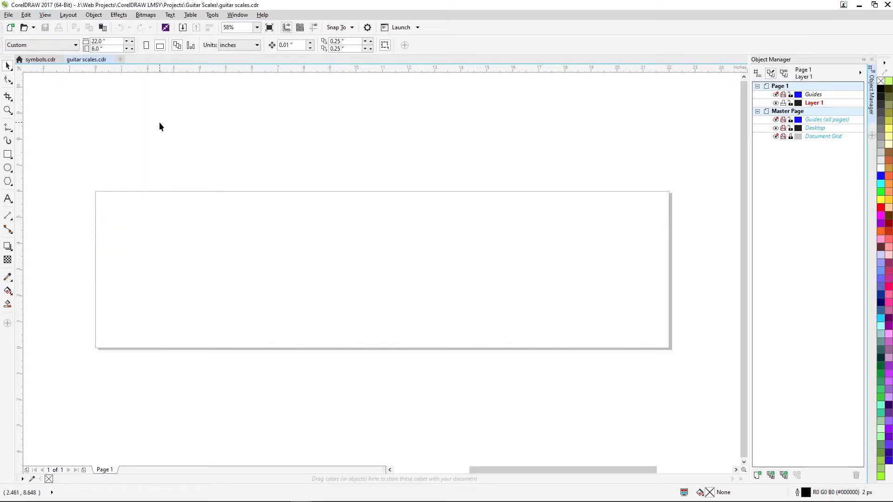
- Review the document's ruler setup, including its units and origin, and accept the settings
right_click(233, 69)
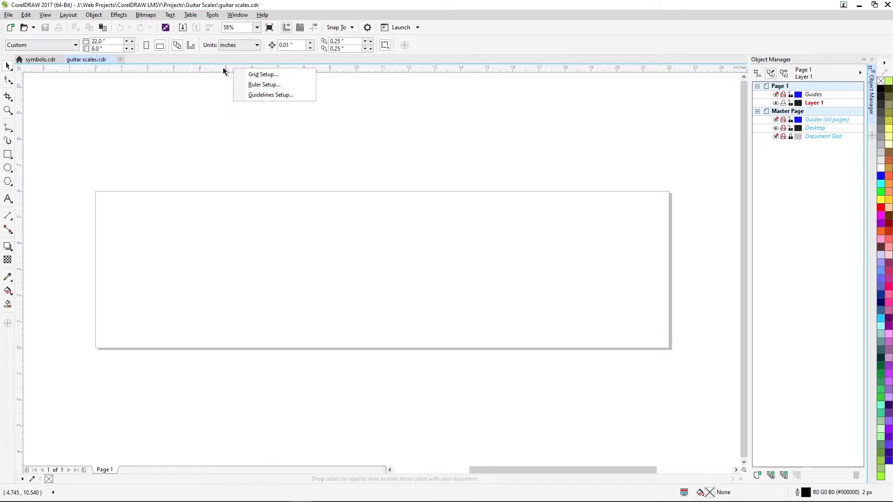
click(259, 84)
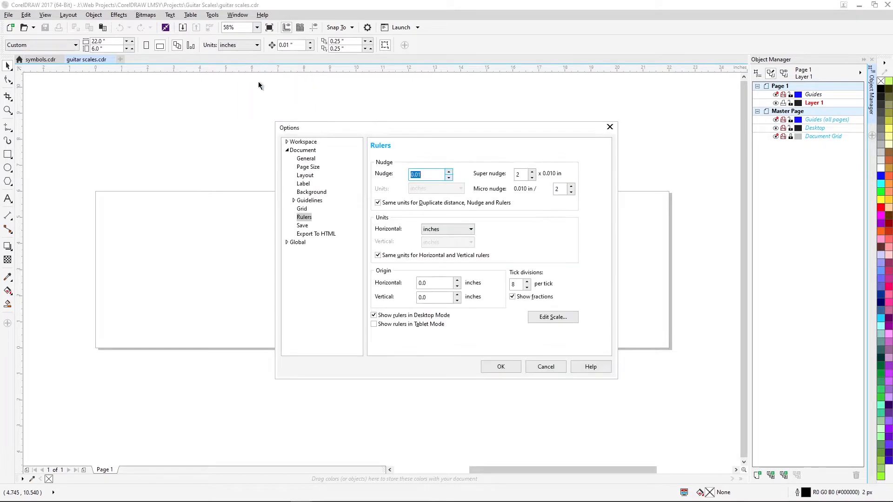
click(499, 367)
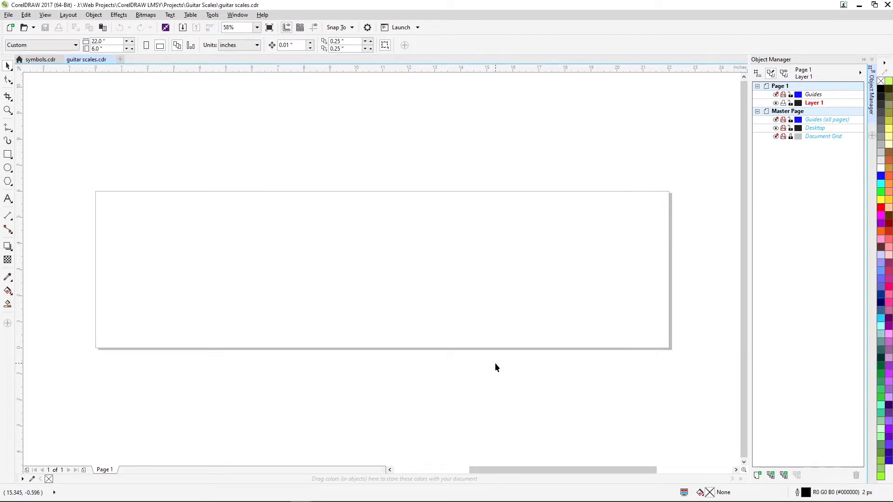
- Show the document grid as lines and enable snapping to it in the grid setup
right_click(266, 66)
click(244, 116)
right_click(260, 70)
click(282, 74)
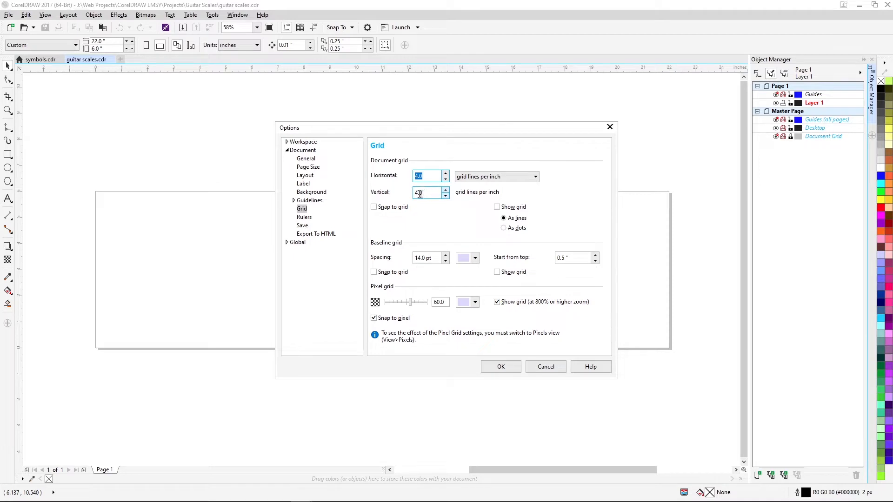
click(374, 207)
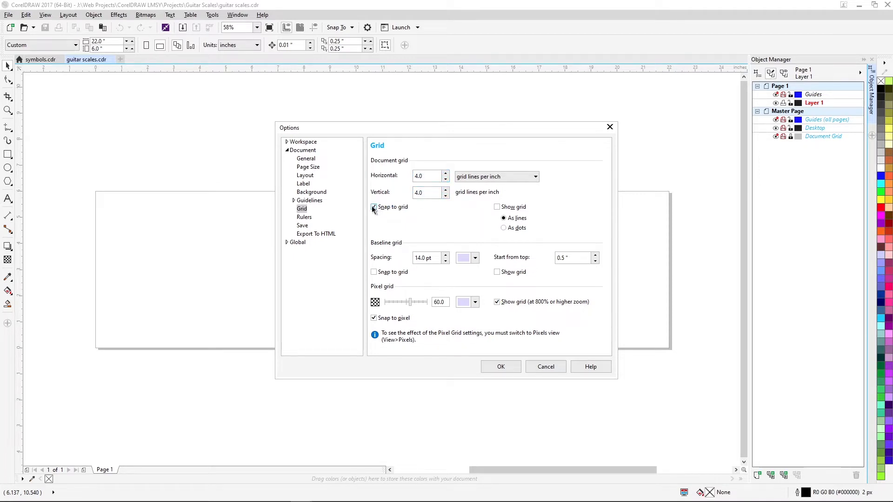
click(497, 207)
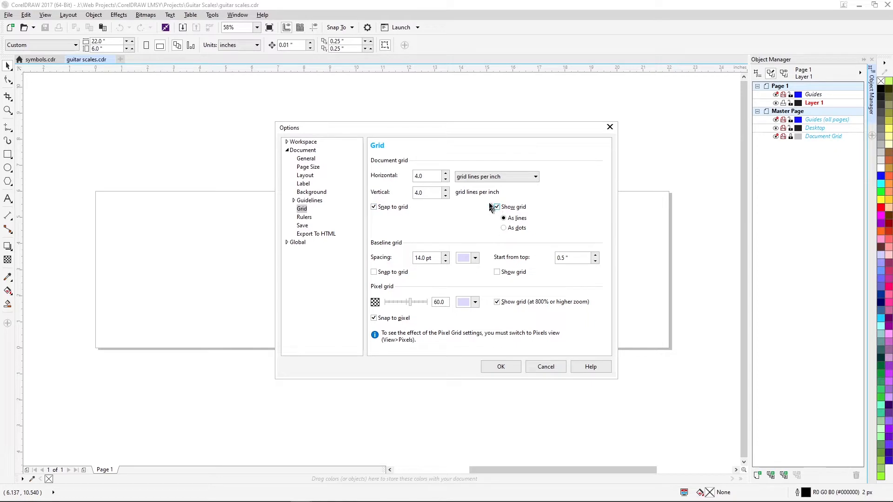
click(509, 365)
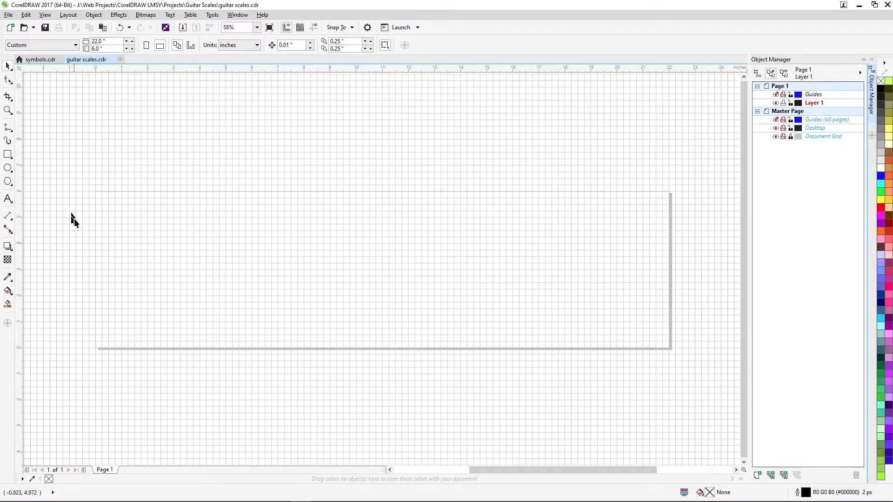
- Draw a 10-column by 5-row graph paper grid, about 21 by 5 inches, inset half an inch from the page edges
click(7, 181)
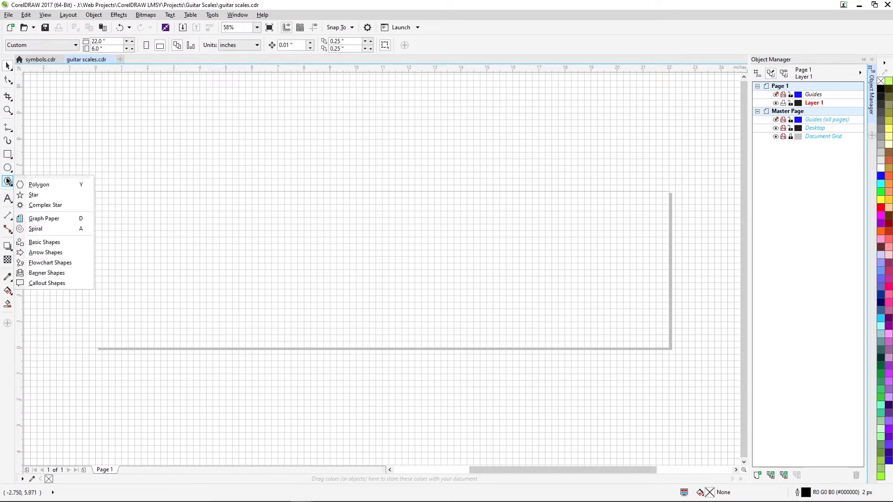
click(50, 218)
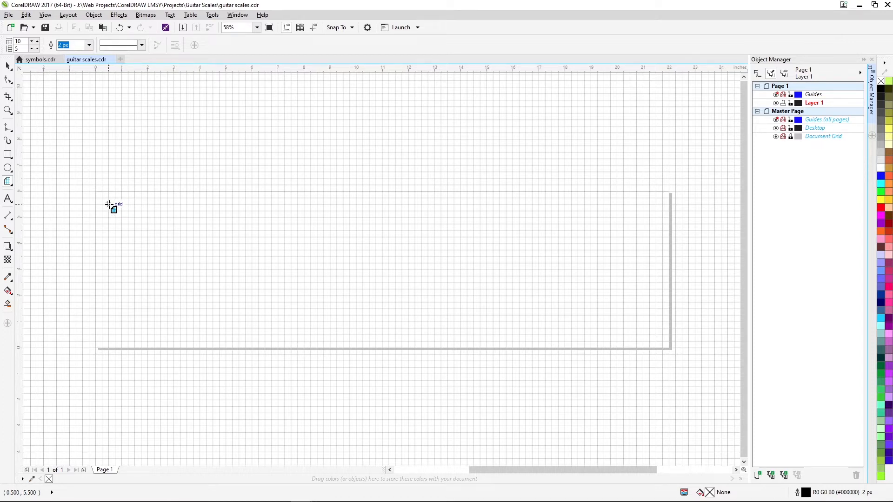
mouse_move(109, 204)
mouse_down()
mouse_move(420, 299)
mouse_move(630, 342)
mouse_move(655, 335)
mouse_up()
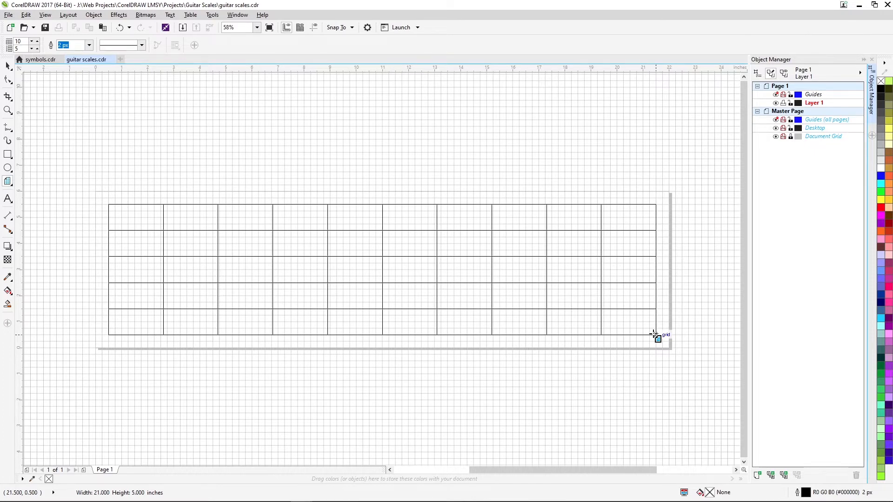
drag(656, 334, 655, 334)
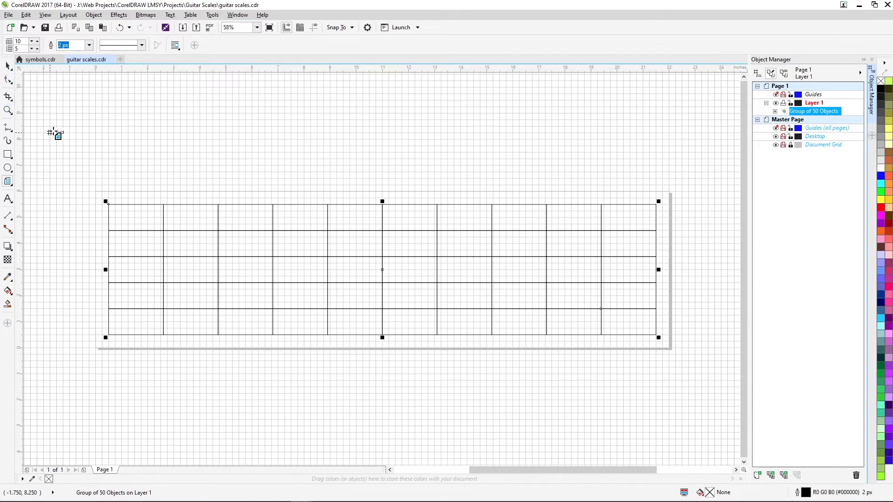
- Resize the graph paper grid to 20 inches wide and 5 inches high
key(space)
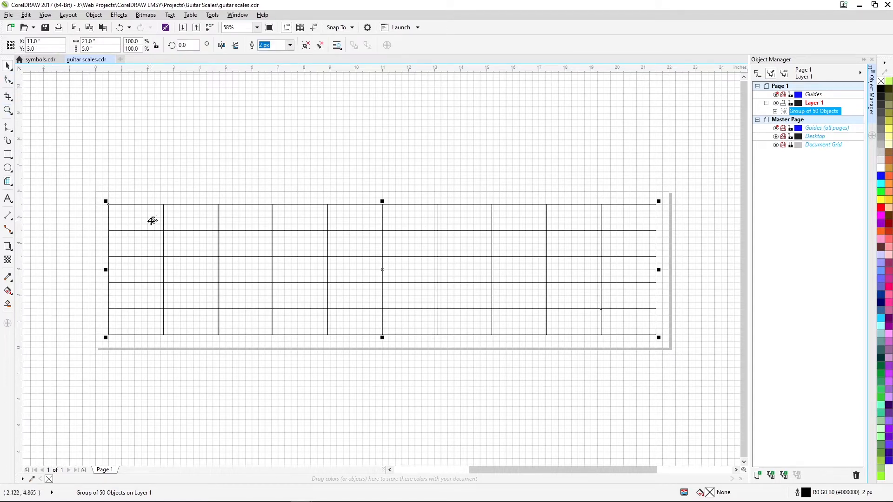
click(106, 42)
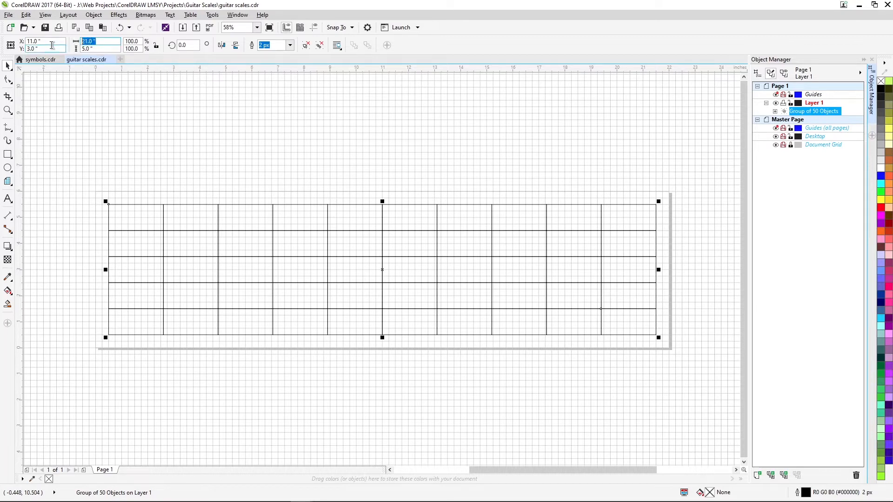
text(20)
key(Tab)
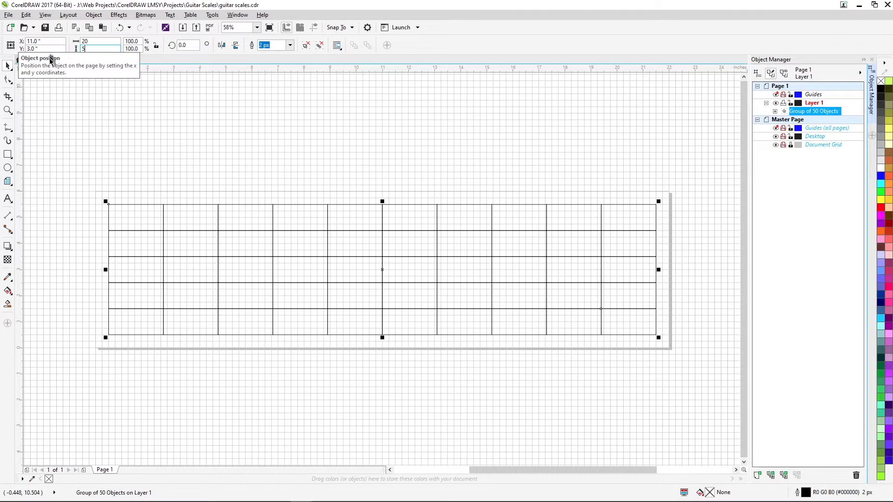
key(Return)
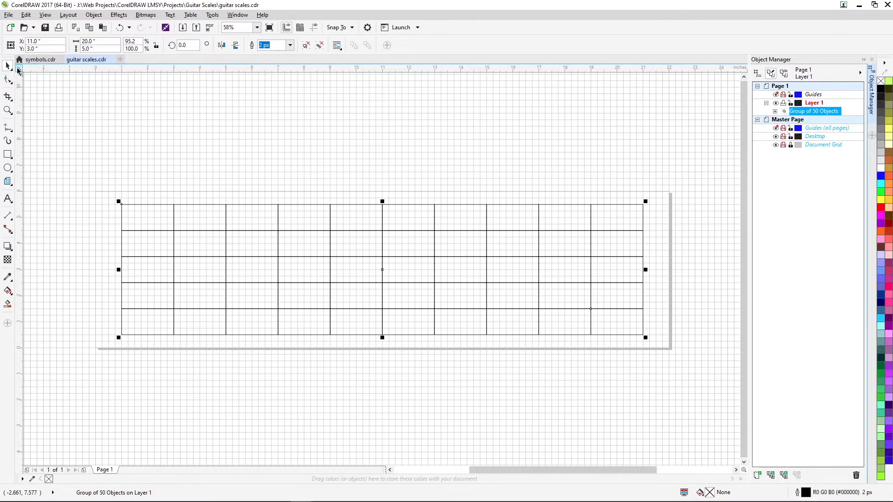
- Move the ruler origin to the upper-left corner of the graph paper grid and deselect the grid
drag(18, 69, 121, 199)
drag(120, 201, 123, 206)
key(z)
key(space)
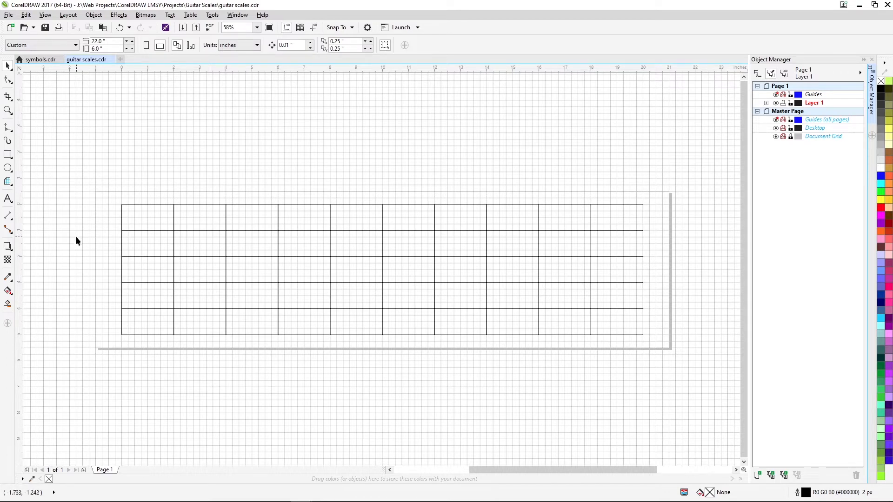
- Draw five horizontal 20-inch two-point lines over the grid's bottom edge and its four inner horizontal lines
click(9, 133)
click(40, 139)
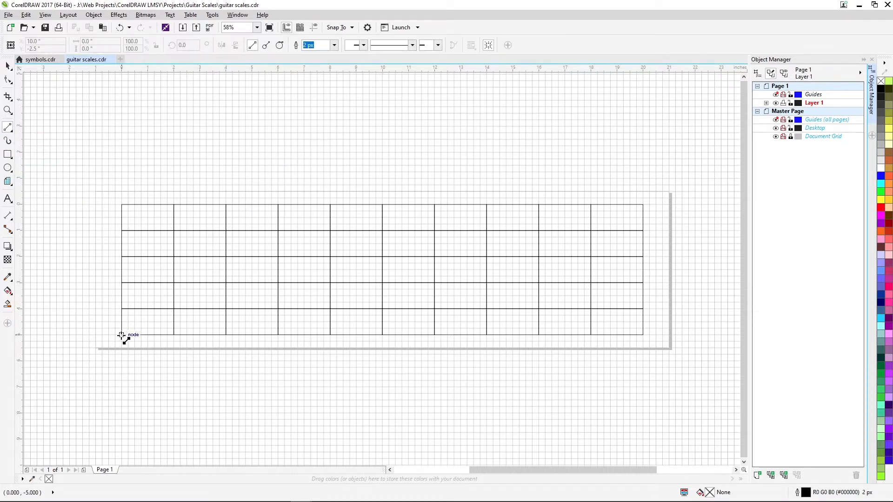
drag(121, 335, 643, 335)
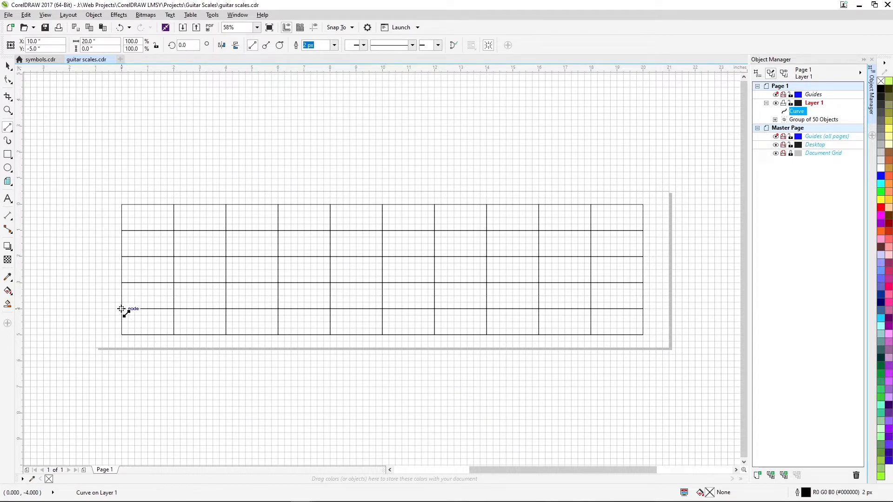
drag(121, 309, 642, 309)
drag(122, 283, 644, 283)
drag(121, 256, 642, 256)
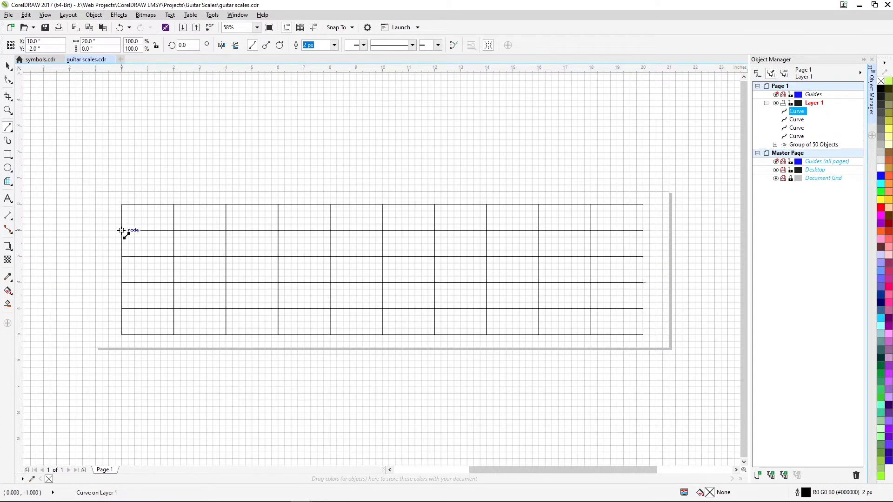
drag(122, 230, 643, 230)
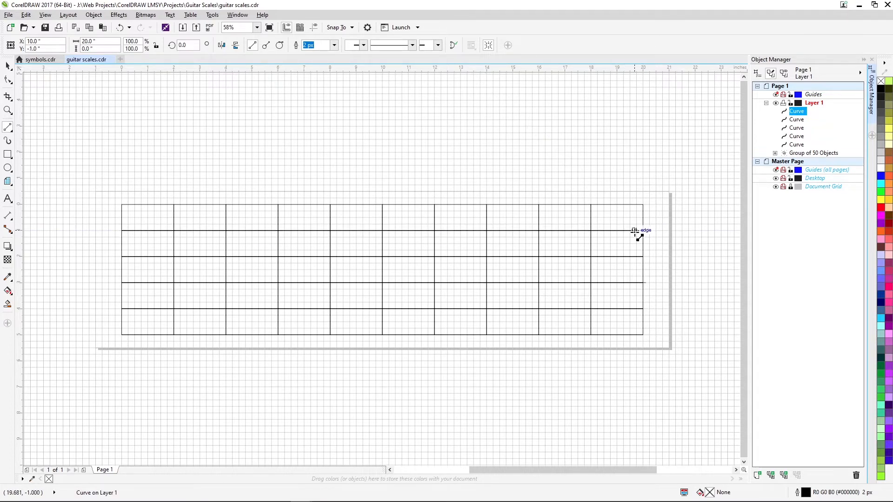
key(space)
key(Escape)
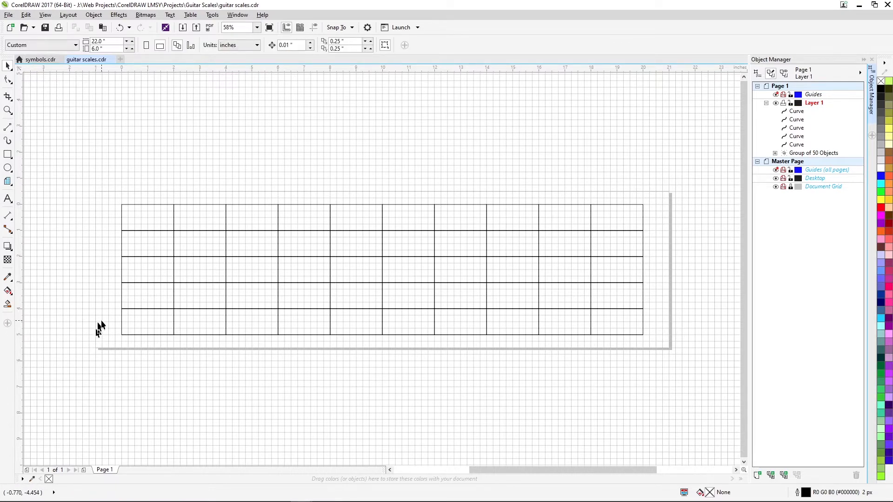
- Set the outline width of the lowest string line to 42 px and the string line above it to 36 px
drag(102, 320, 673, 354)
drag(673, 352, 673, 354)
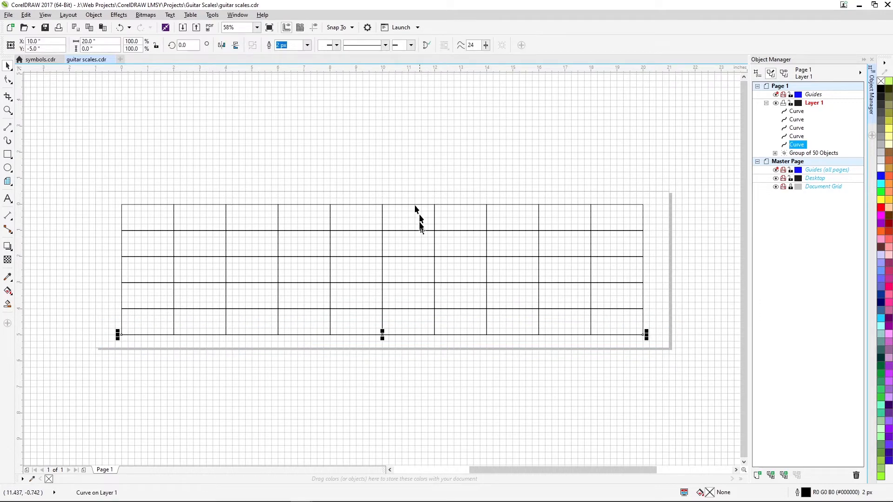
text(42)
key(Return)
drag(106, 300, 664, 319)
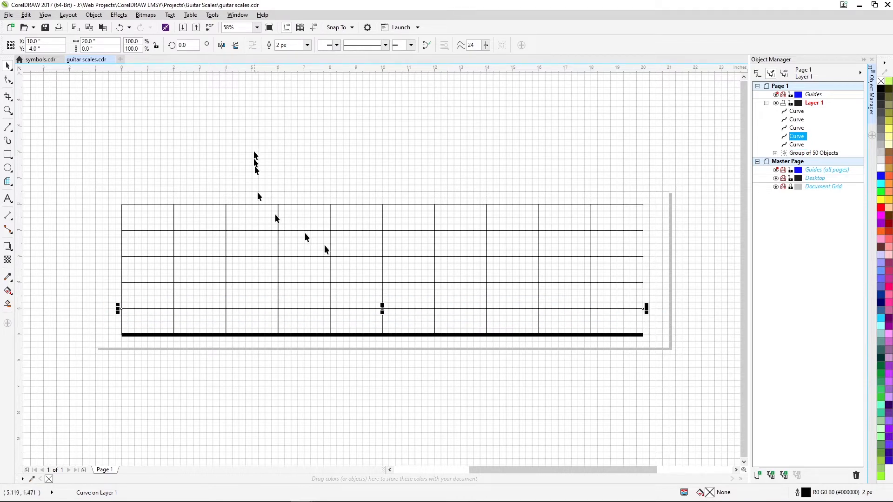
click(295, 45)
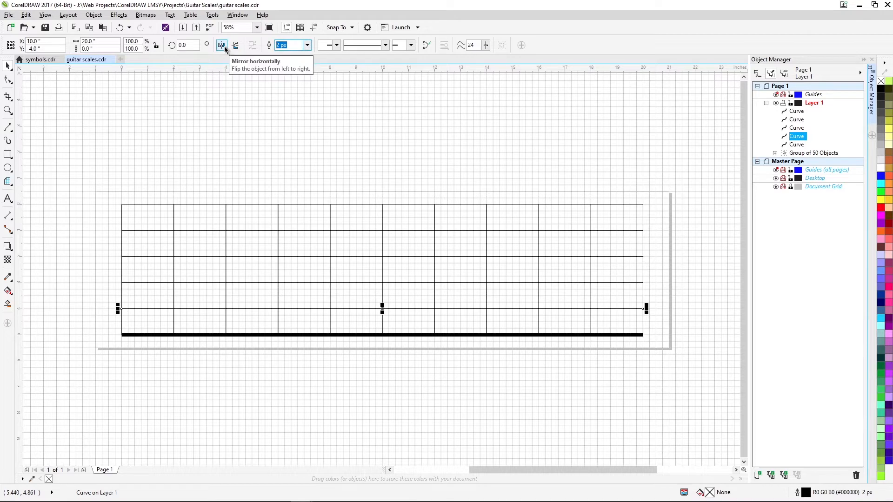
text(36)
key(Return)
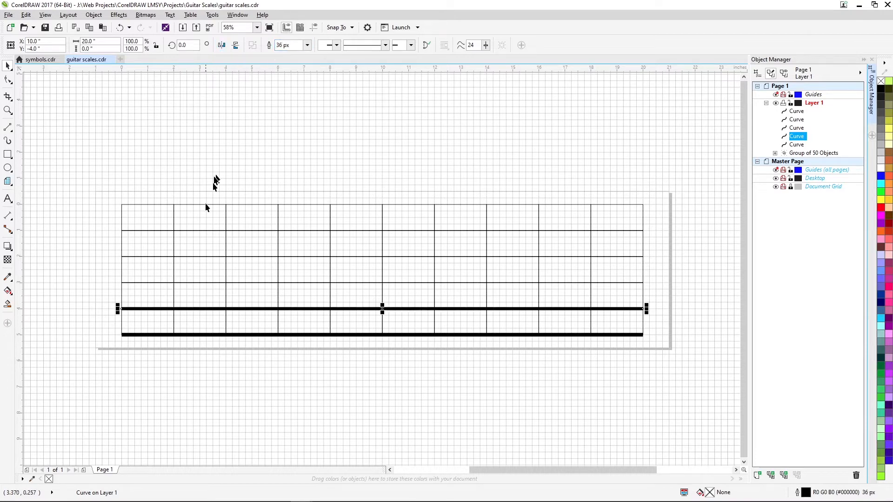
- Set the outline width of the third string line from the bottom to 30 px and the fourth to 22 px
drag(106, 276, 659, 297)
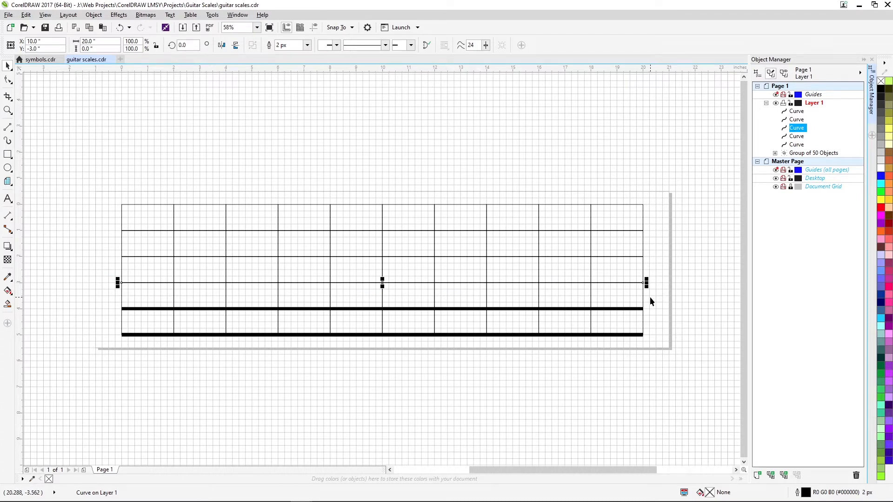
click(295, 45)
text(30)
key(Return)
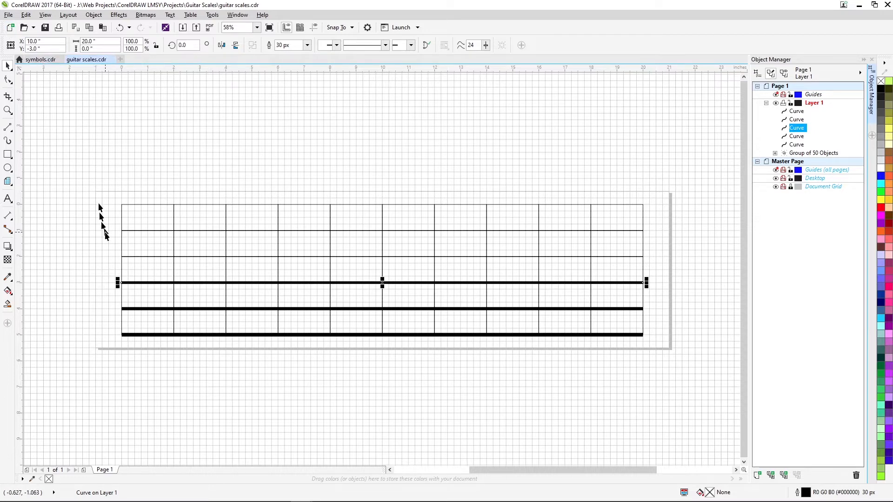
click(624, 257)
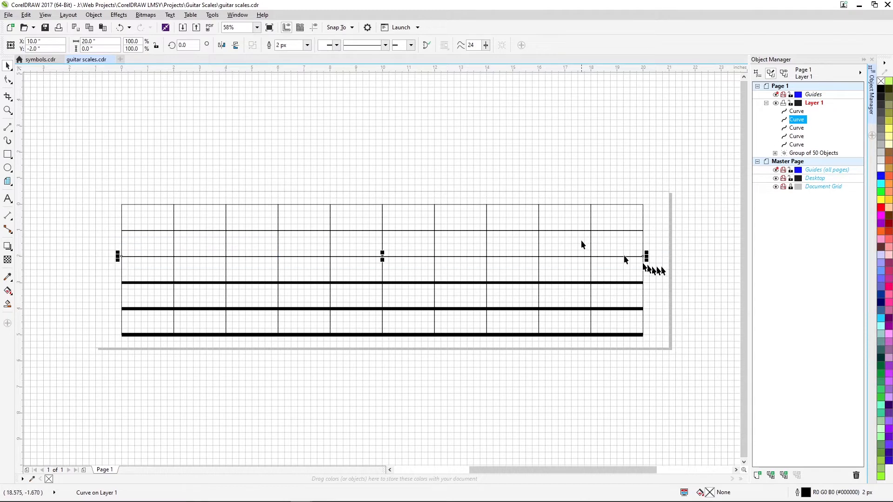
click(284, 45)
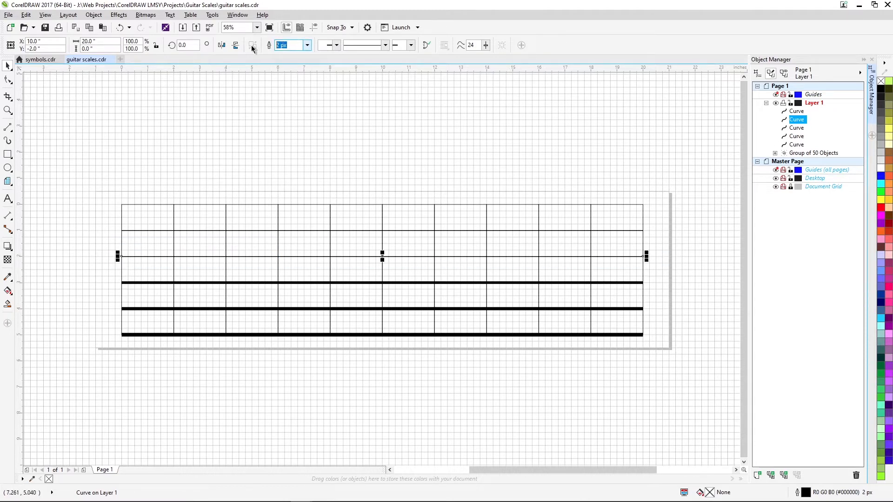
text(22)
key(Return)
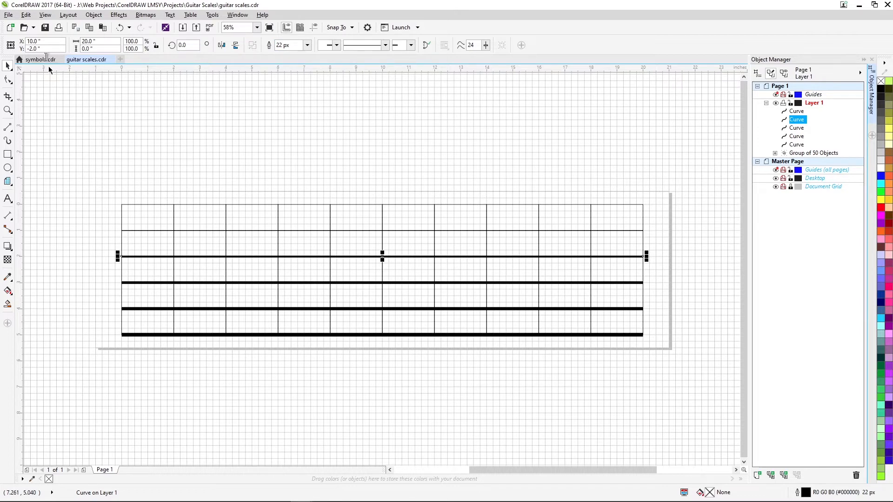
- Set the outline width of the uppermost drawn string line to 16 px and deselect it
drag(104, 209, 662, 244)
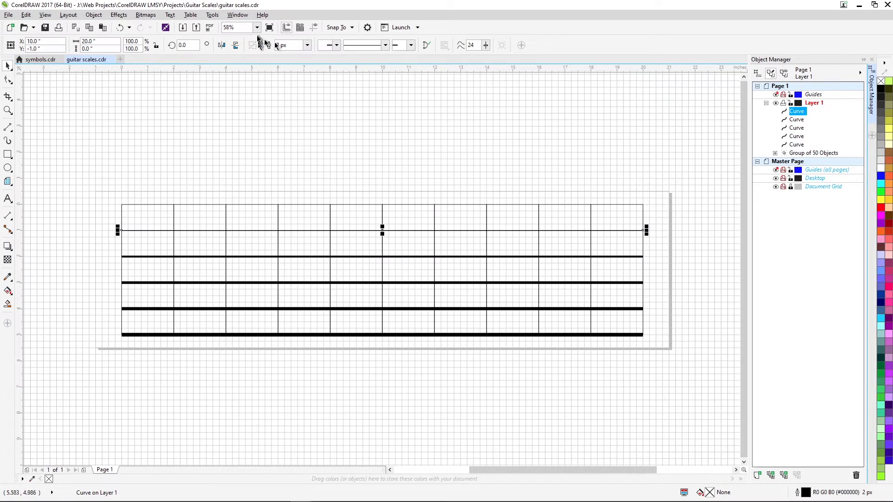
click(286, 45)
text(16)
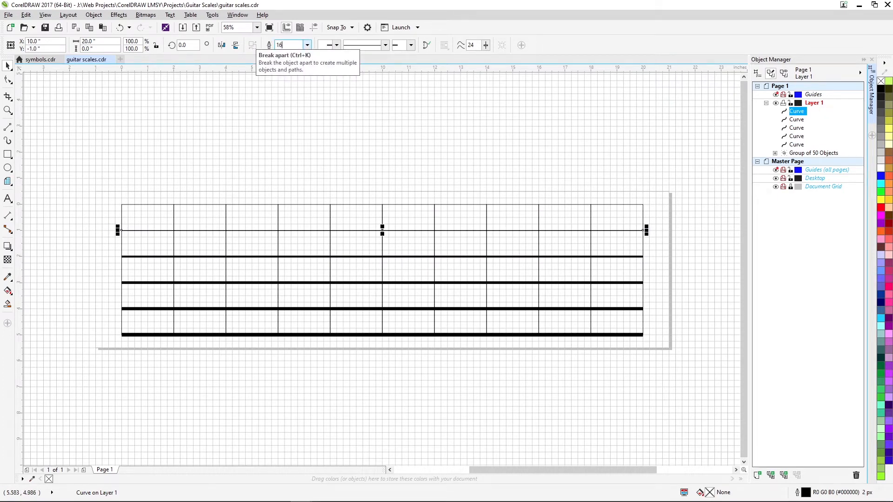
key(Return)
click(100, 158)
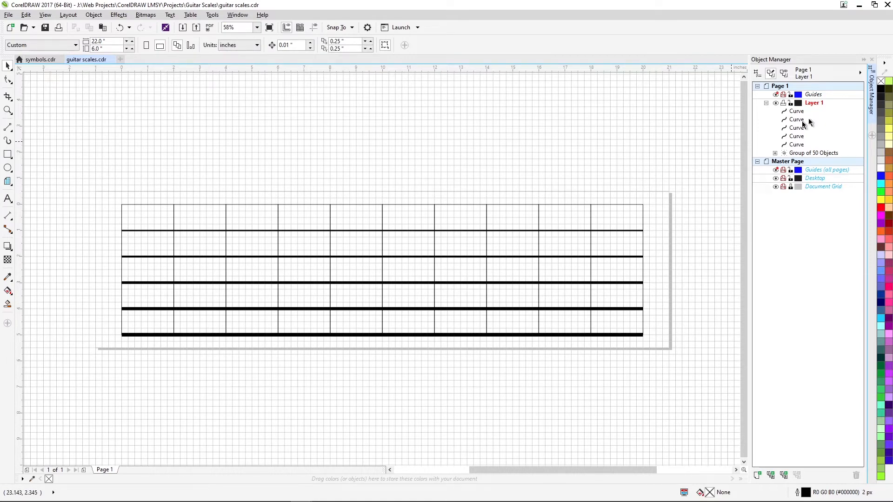
- Rename the fretboard's layer, Layer 1, to Grid and lock it
click(815, 104)
click(811, 105)
key(Return)
click(808, 103)
click(790, 102)
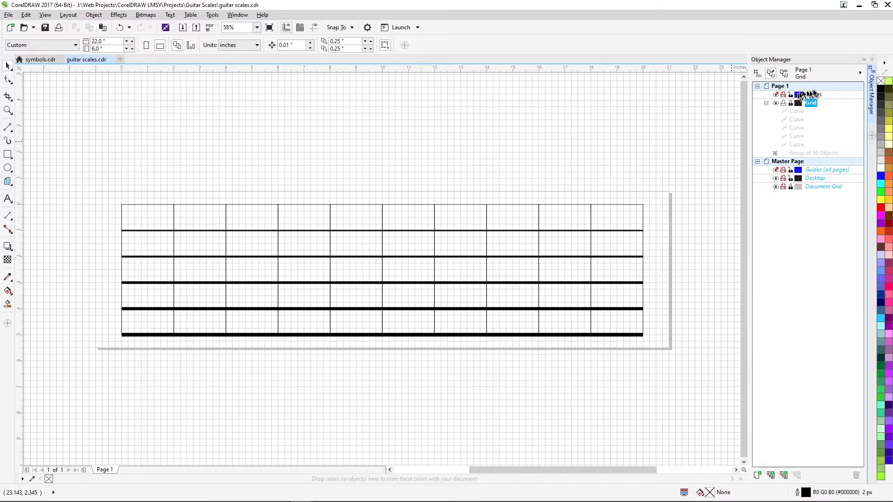
- Add a new layer named Objects above the Grid layer
click(757, 475)
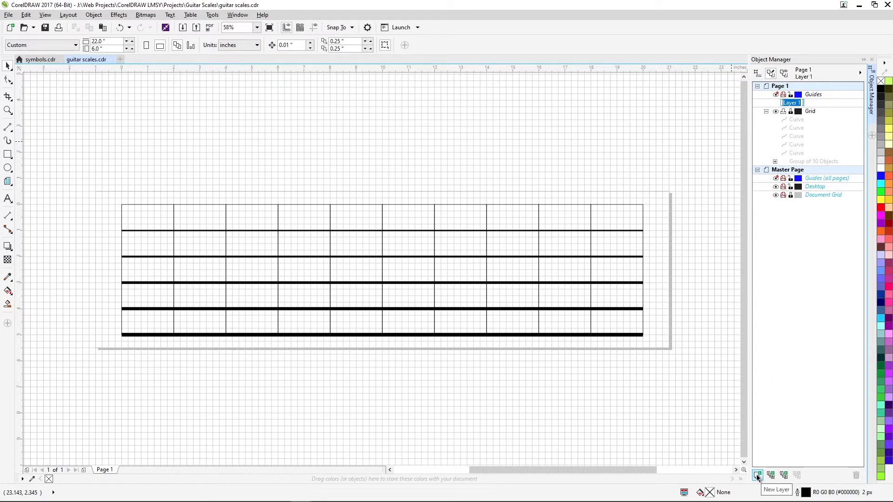
text(Objects)
key(Return)
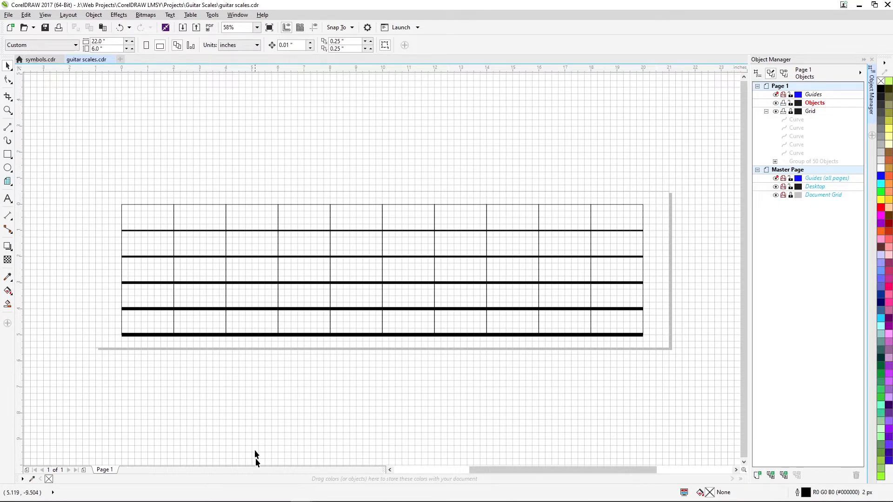
- Copy the major scale sample image from the Samples page of symbols.cdr
drag(106, 193, 614, 396)
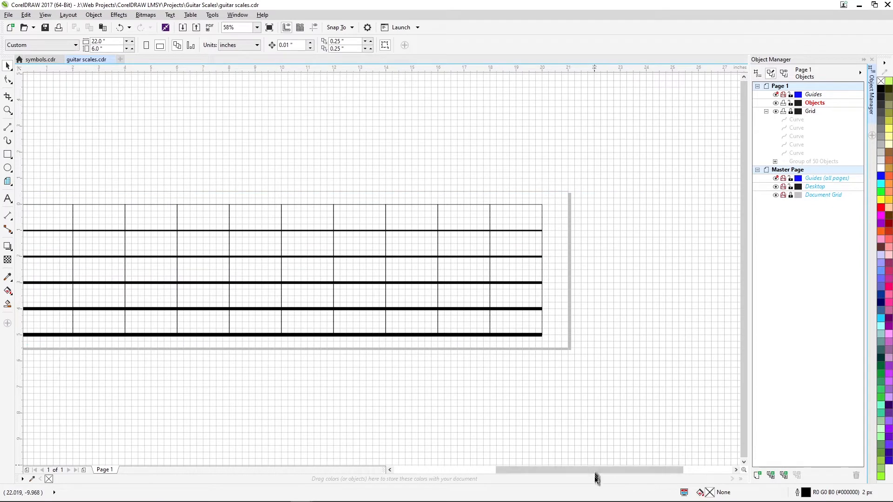
drag(594, 470, 564, 470)
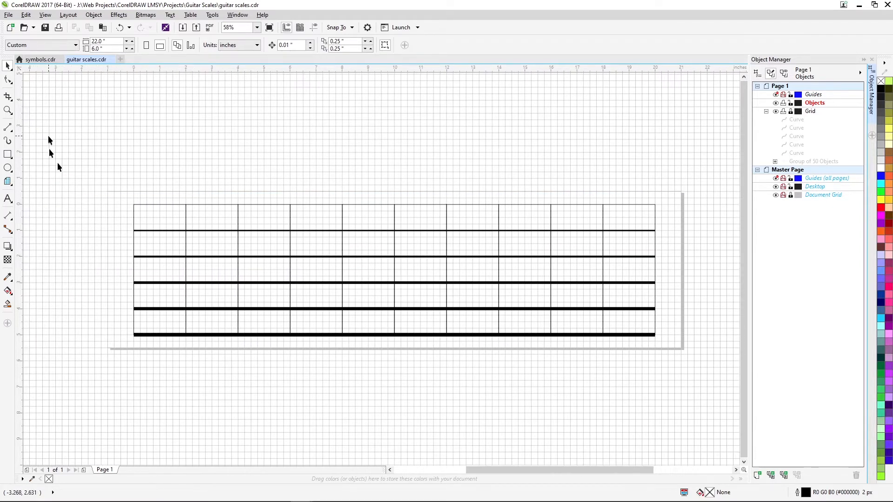
click(40, 59)
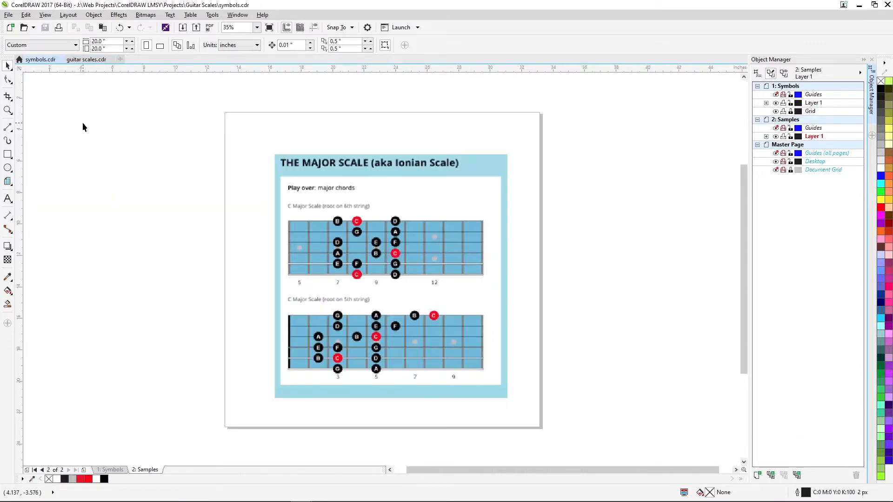
click(399, 253)
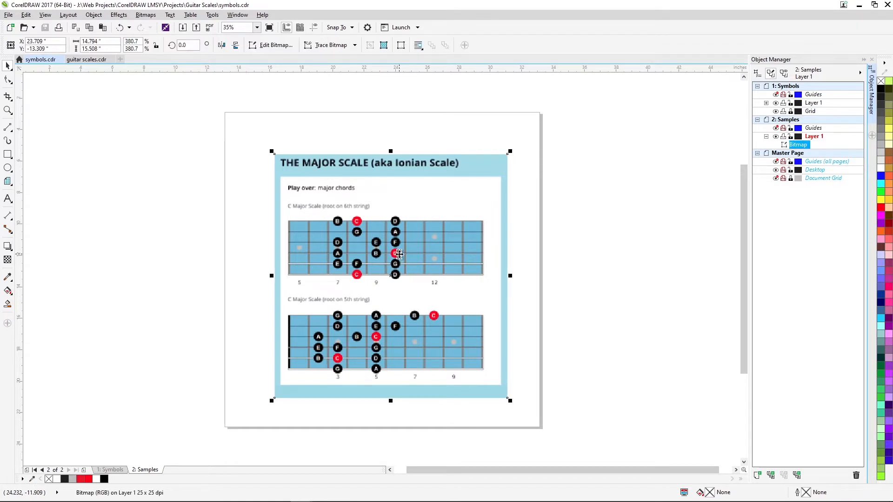
- Paste the sample image into guitar scales.cdr, shrunk to about 7.1 by 7.4 inches, near the page's lower-right corner
click(89, 61)
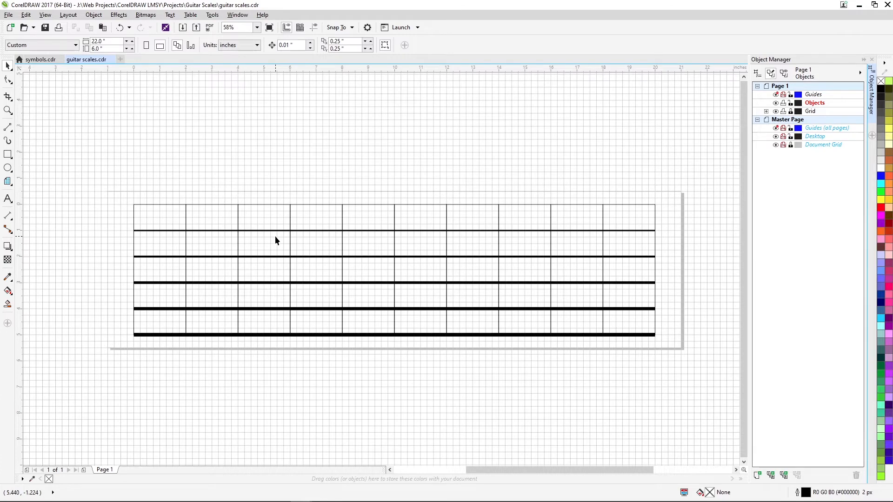
key(ctrl+v)
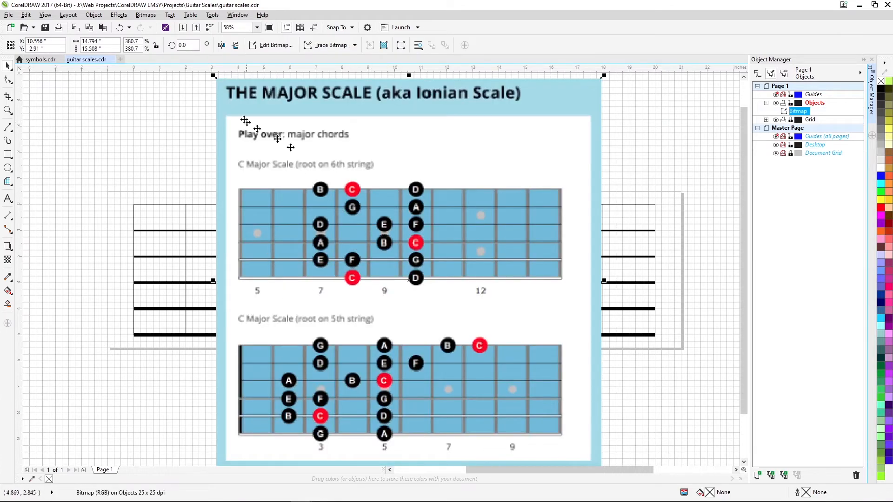
drag(212, 76, 328, 286)
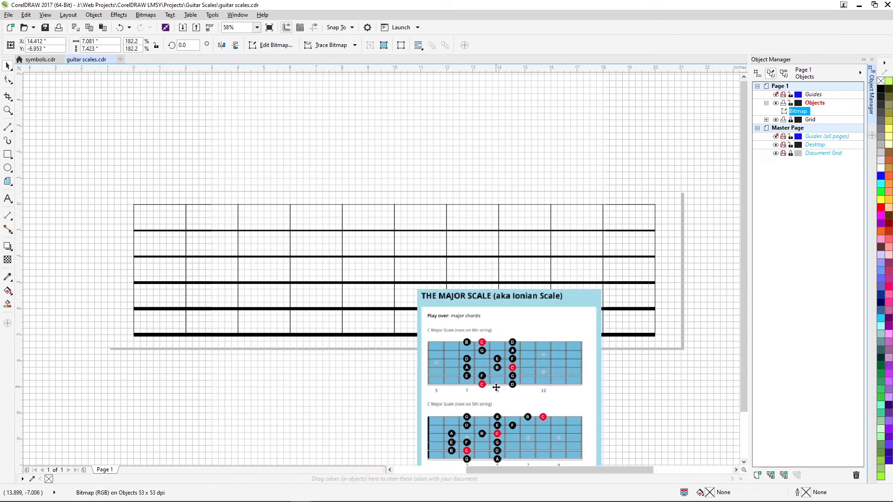
drag(493, 386, 668, 445)
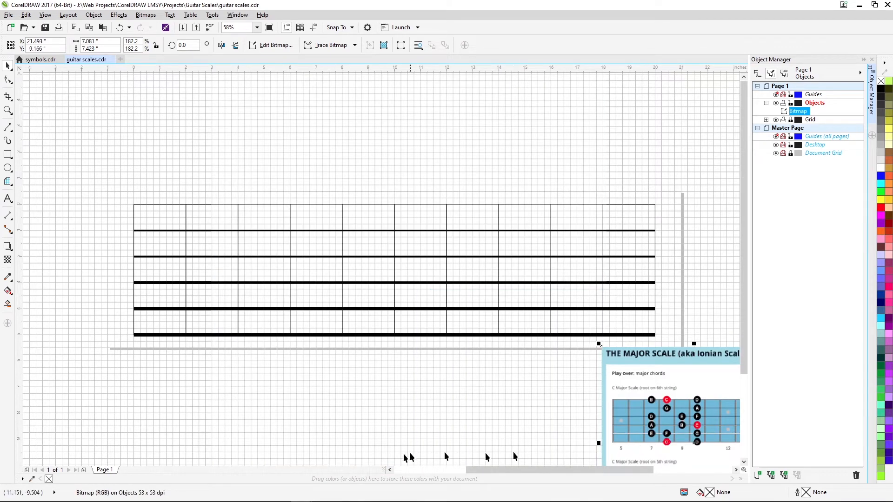
- Select and copy all the fingering, scale tone and scale note symbols on the Symbols page of symbols.cdr
click(40, 60)
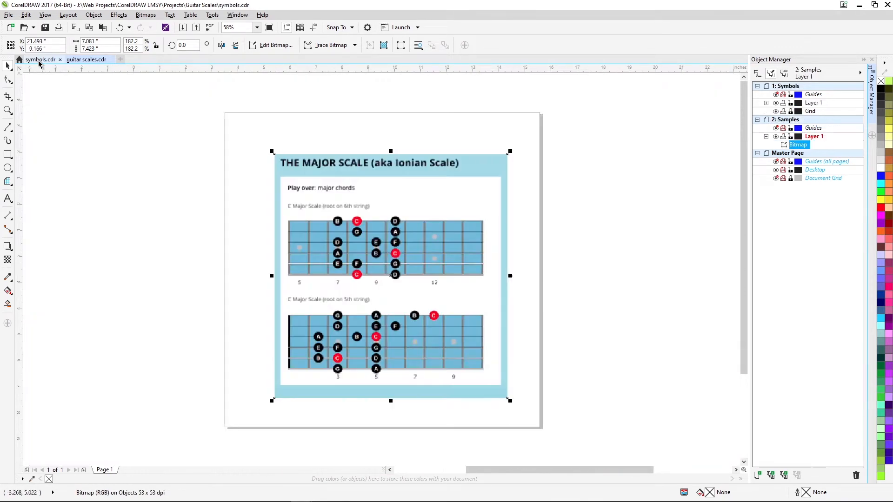
click(111, 470)
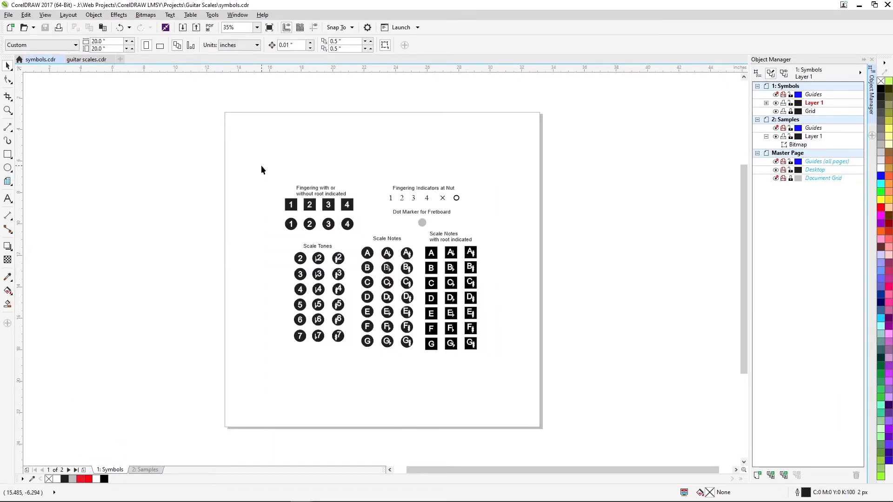
drag(261, 165, 498, 378)
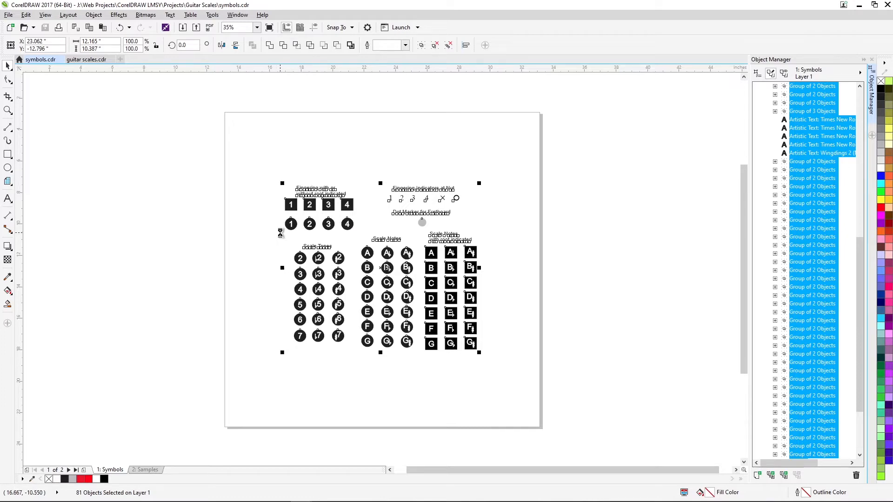
- Paste the symbols into guitar scales.cdr below the fretboard and move the sample image left, closer to them
click(87, 60)
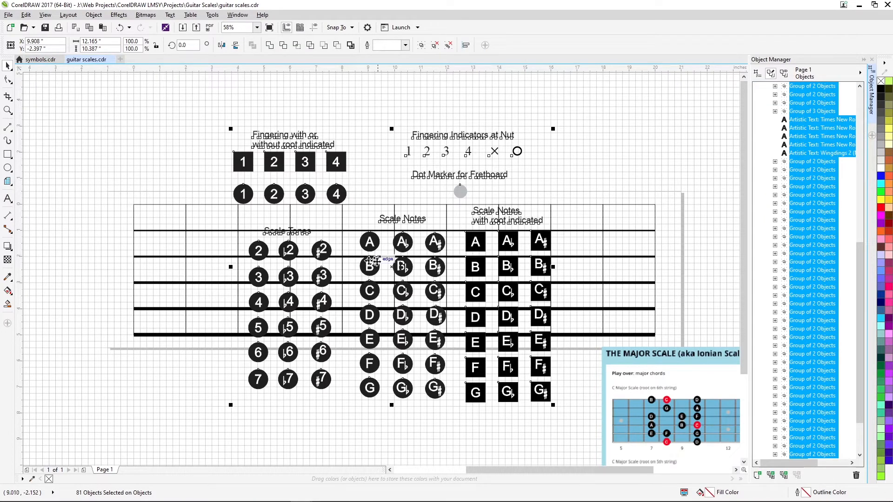
drag(392, 267, 351, 410)
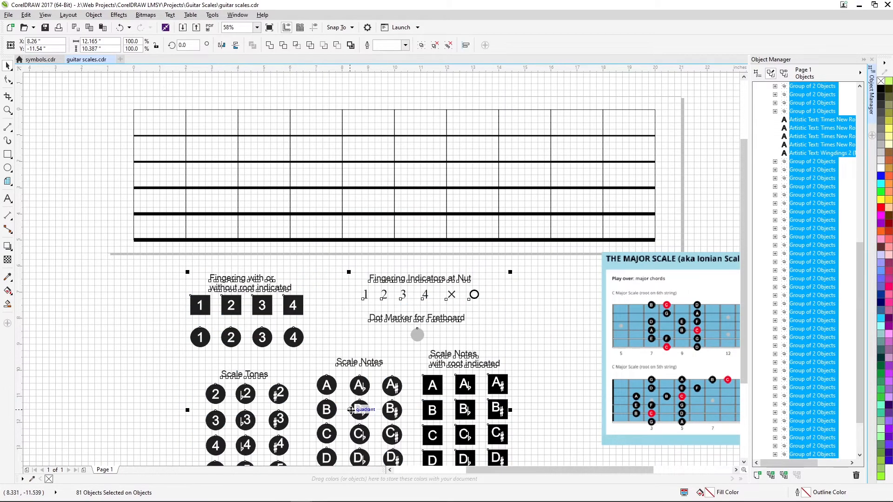
click(109, 378)
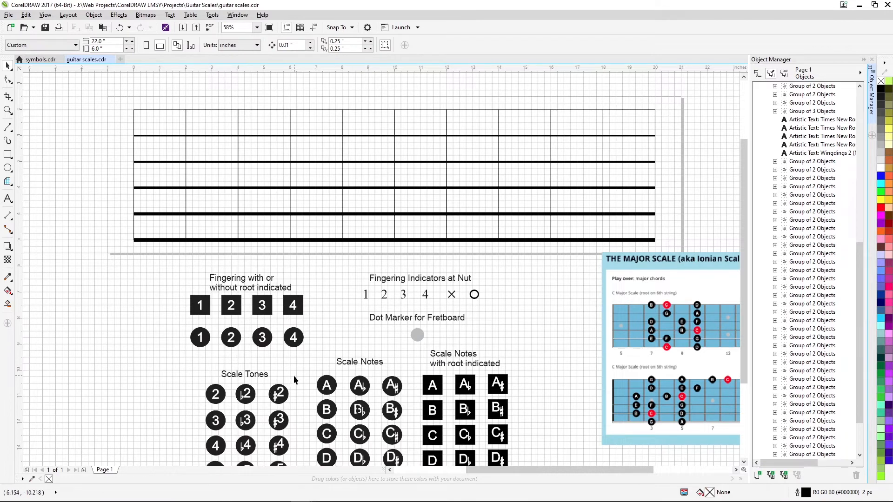
drag(672, 271, 624, 274)
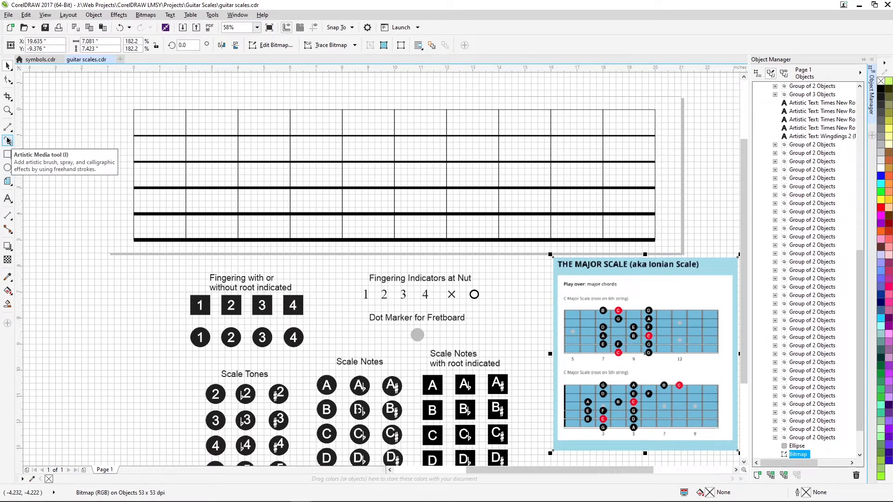
- Enlarge the major scale sample image to about 11.1 by 11.6 inches
key(z)
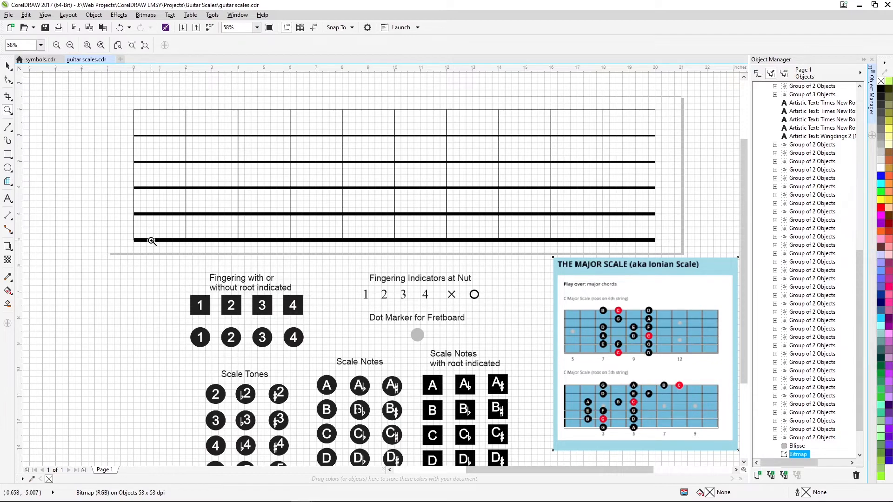
scroll(152, 241, down, 2)
key(space)
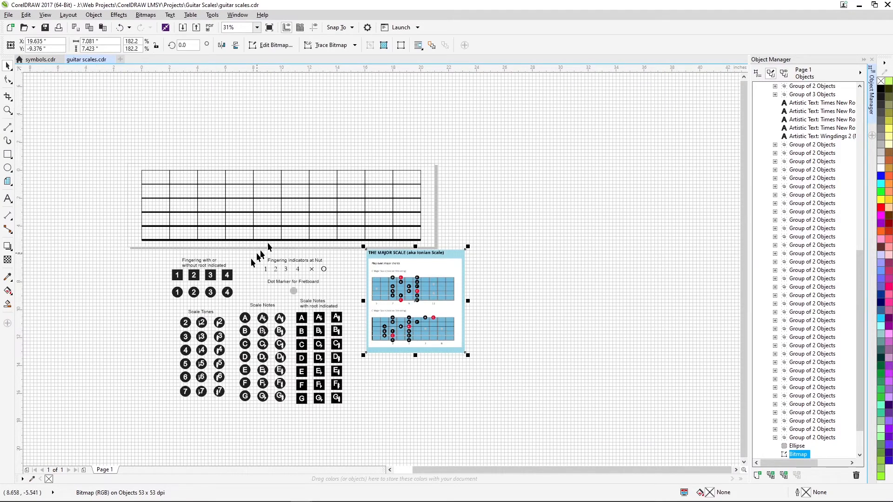
click(265, 270)
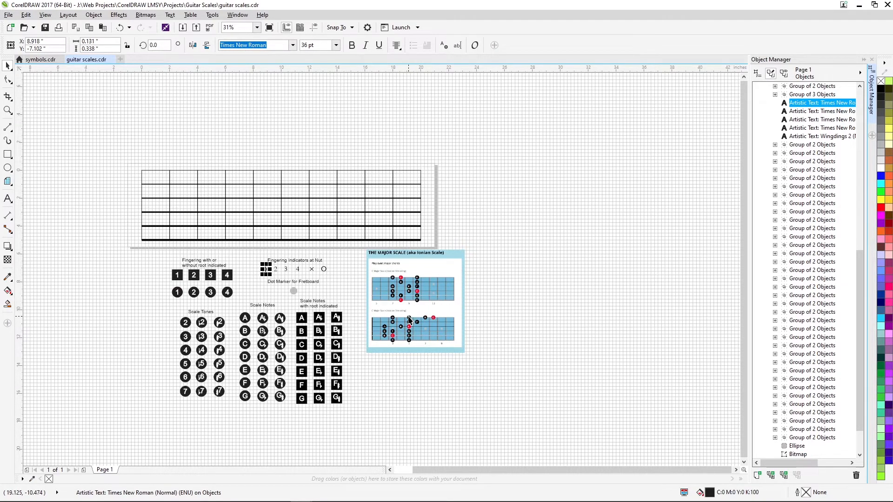
click(464, 278)
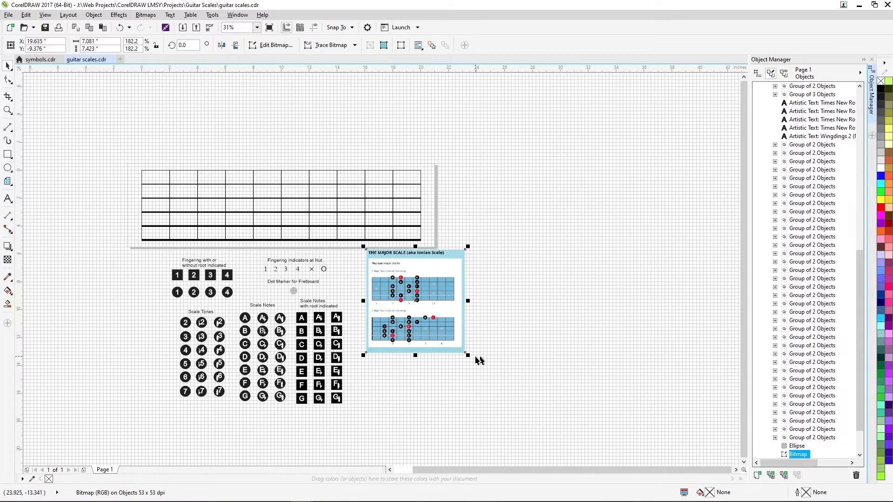
drag(469, 354, 523, 413)
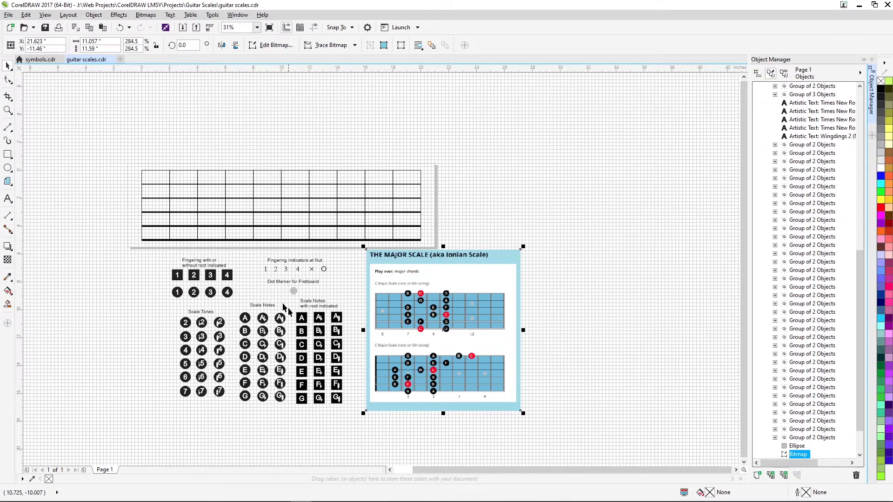
- Place a copy of the 3 from the Fingering Indicators at Nut below the fretboard's third fret, at about X 5.07, Y -5.84 inches
click(263, 269)
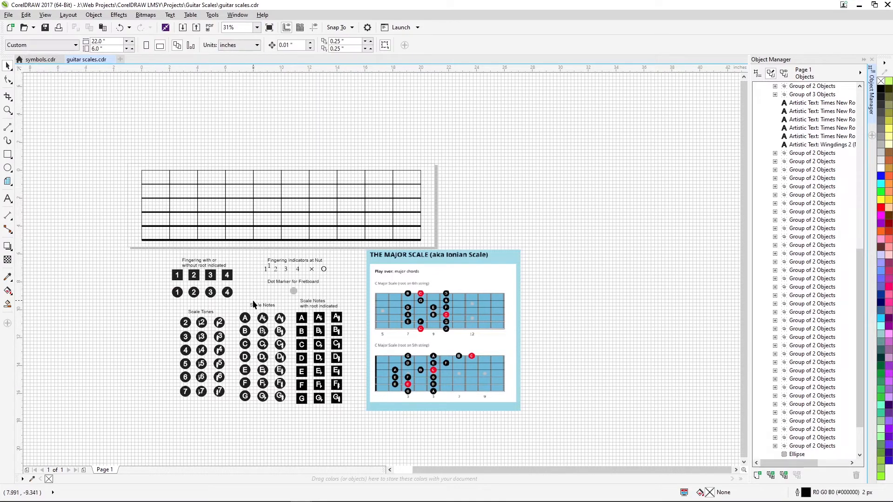
click(283, 267)
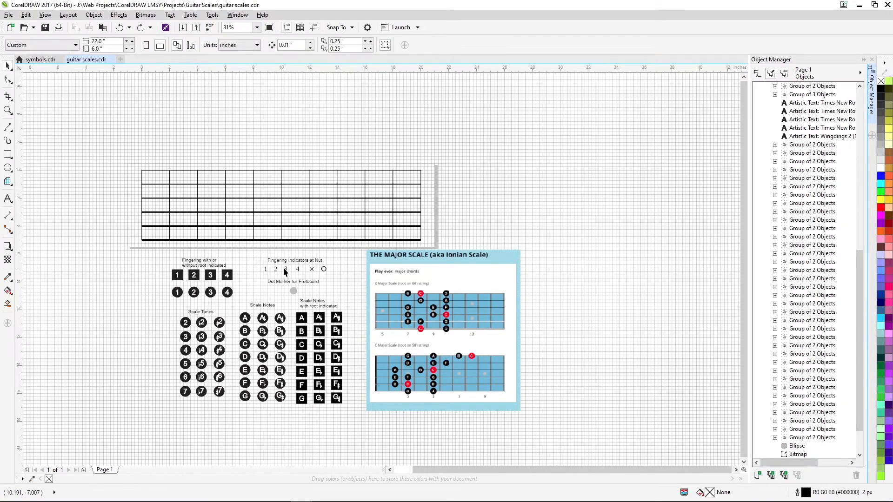
click(286, 270)
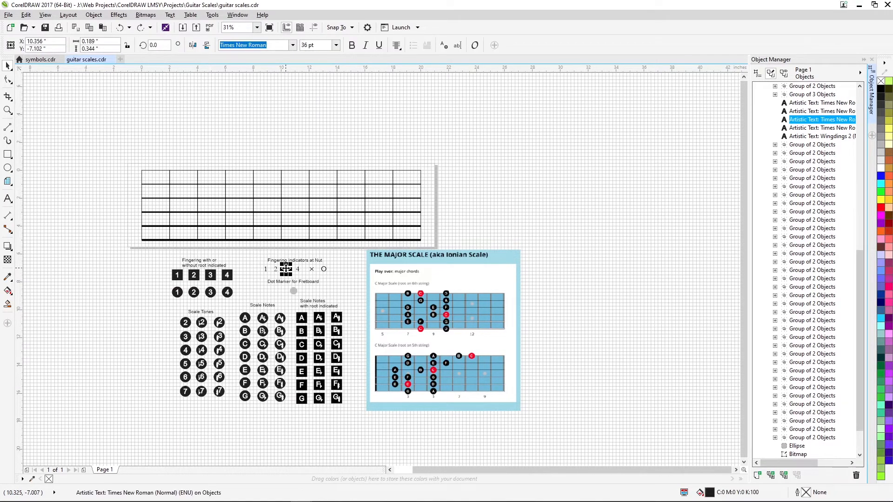
drag(283, 268, 213, 252)
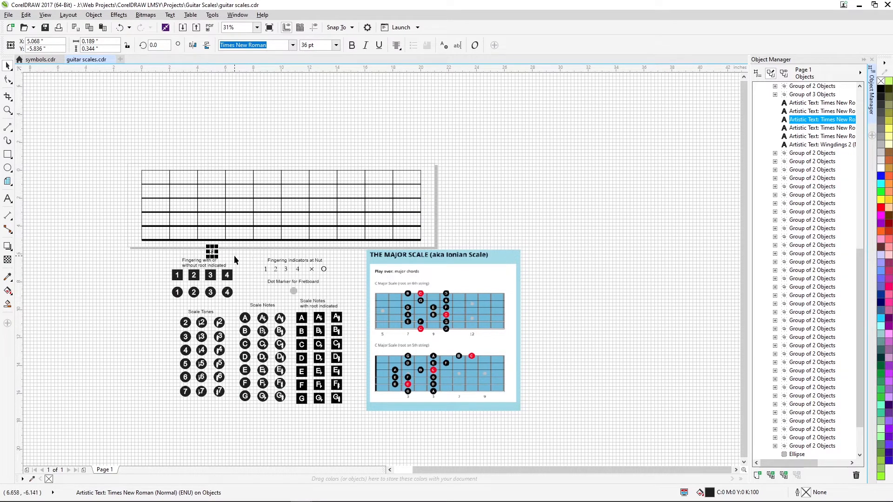
click(235, 253)
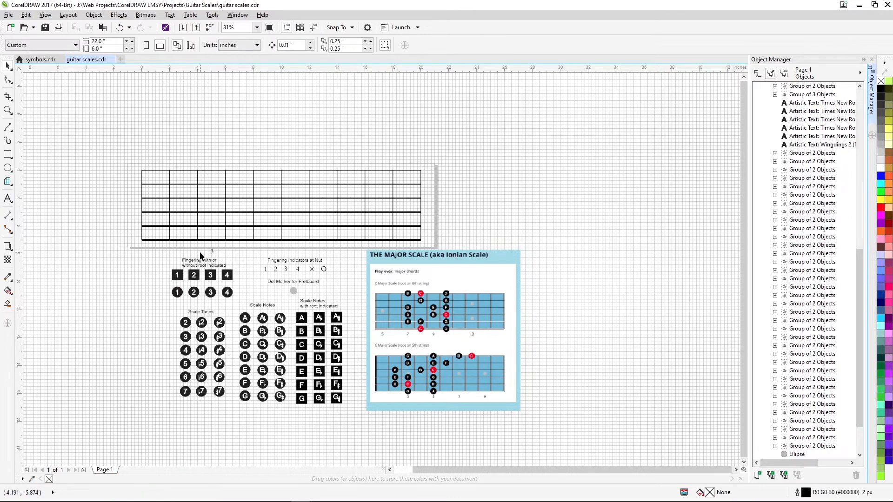
- Duplicate the 3 below the fifth, seventh and ninth frets and move the sample image down, clear of the copies
click(210, 252)
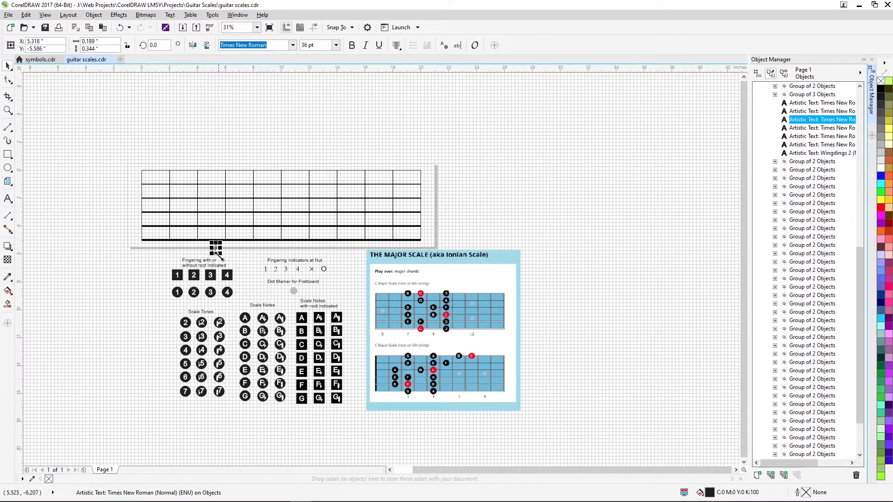
drag(212, 253, 268, 254)
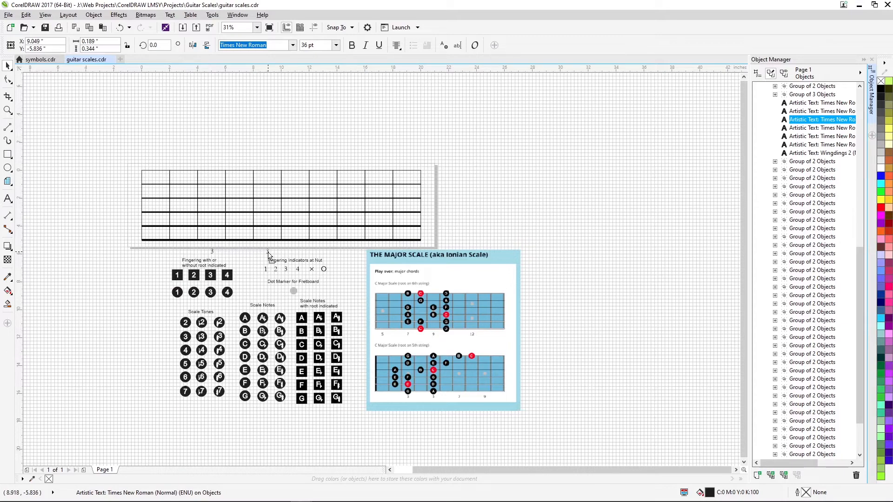
key(ctrl+d)
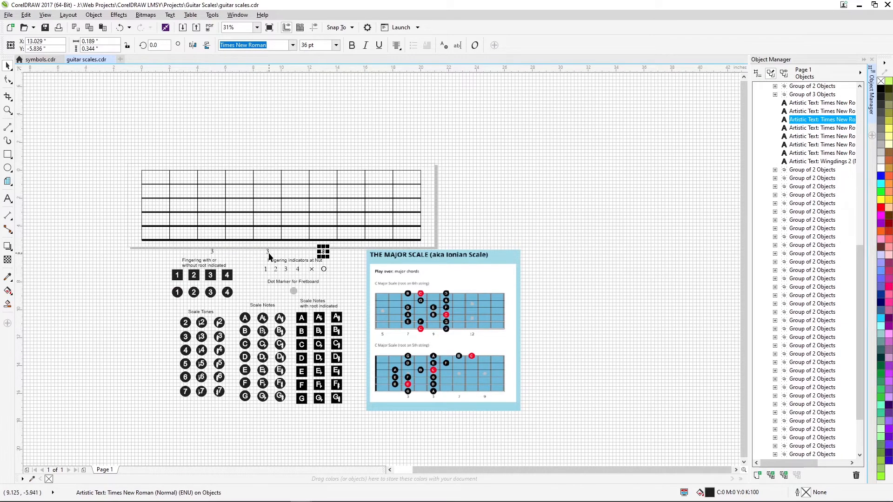
key(ctrl+d)
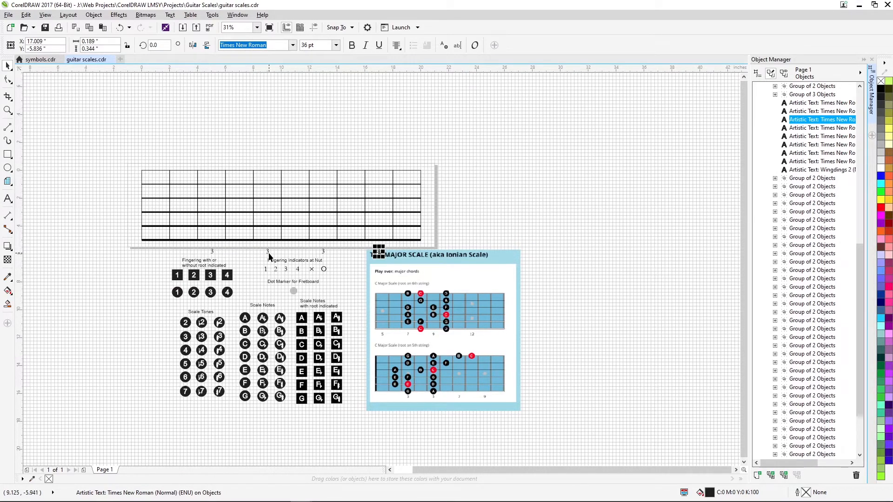
click(421, 259)
drag(424, 257, 428, 268)
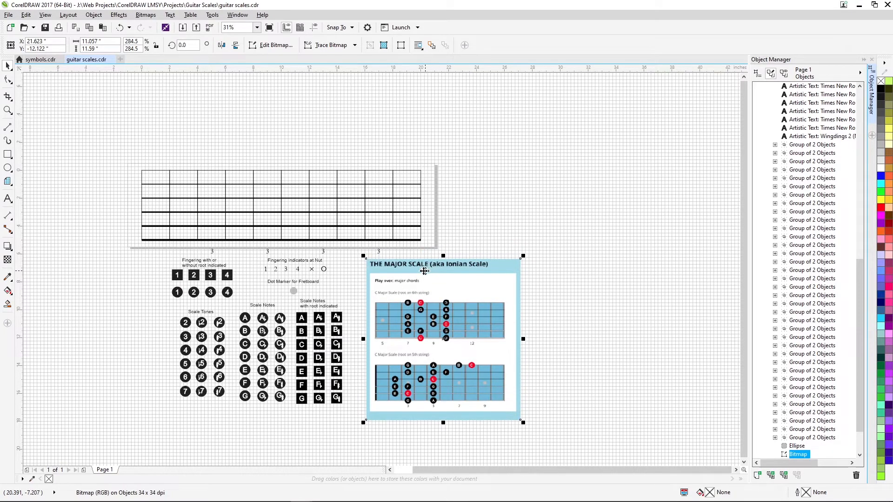
- Change the three duplicated fret numbers to 5, 7 and 9
click(268, 252)
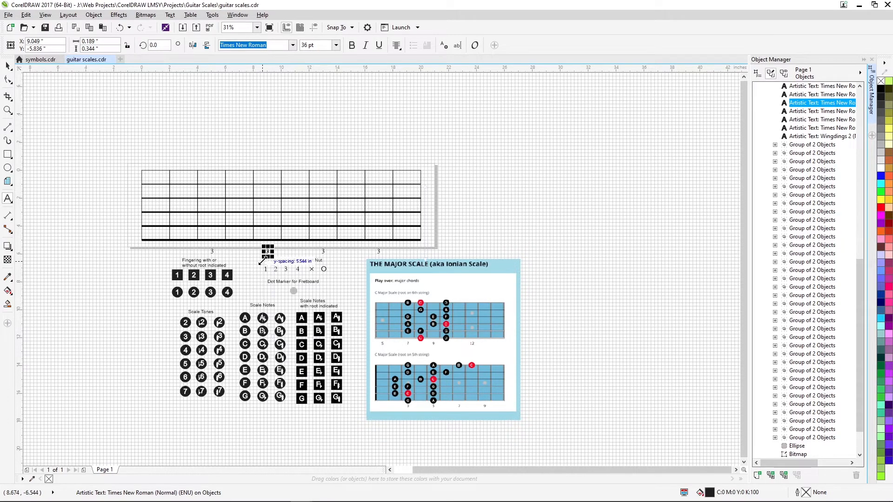
key(BackSpace)
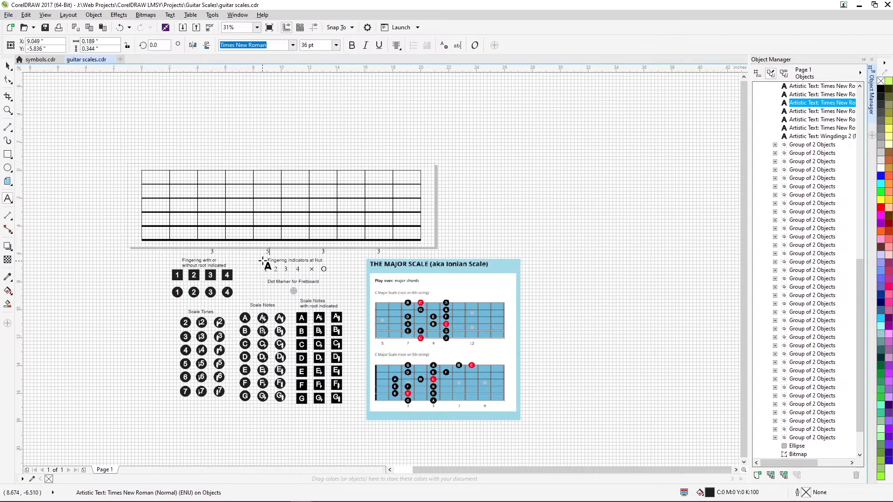
drag(268, 256, 324, 251)
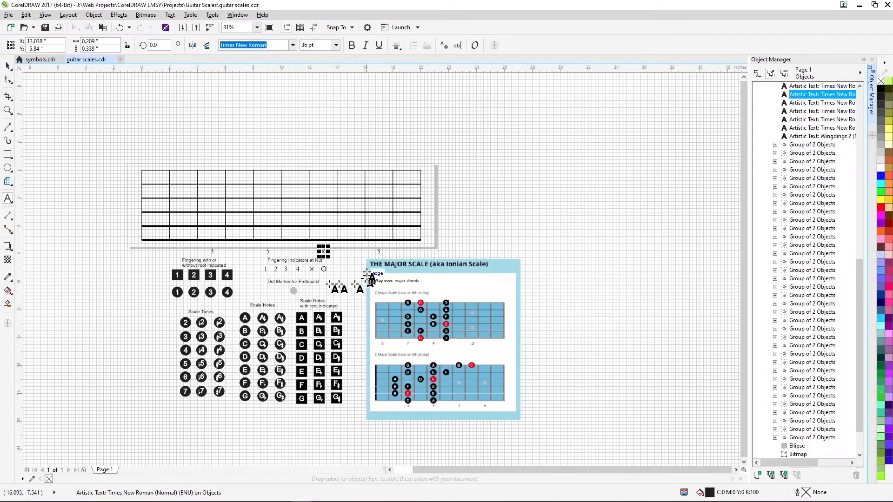
click(379, 254)
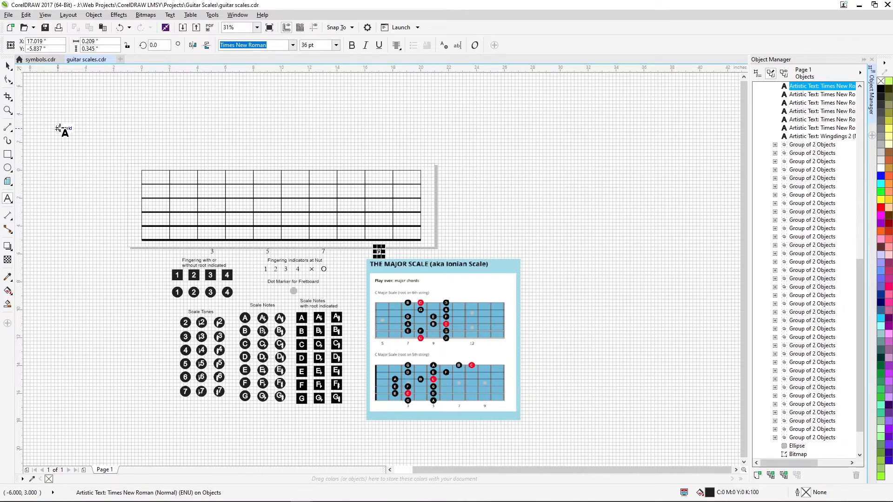
key(Escape)
key(ctrl+space)
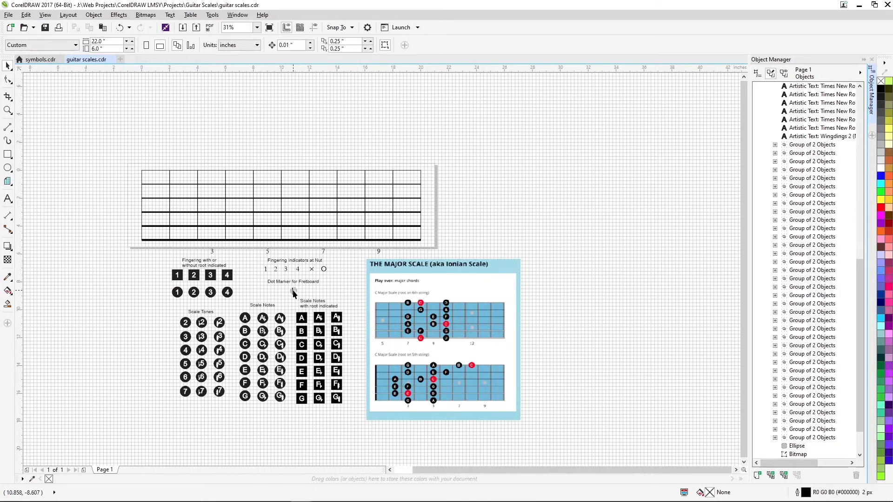
- Place a copy of the grey dot marker in the middle of the fretboard's third fret, at X 5.0, Y -2.5 inches
click(293, 292)
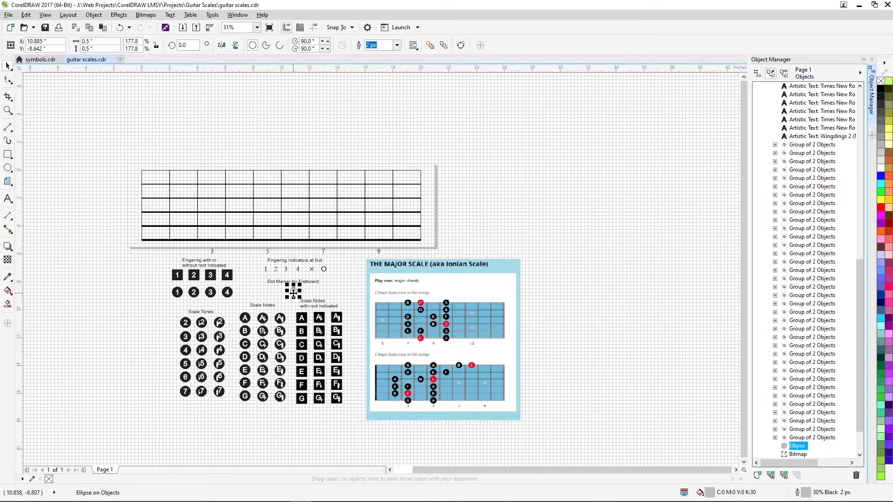
key(ctrl+d)
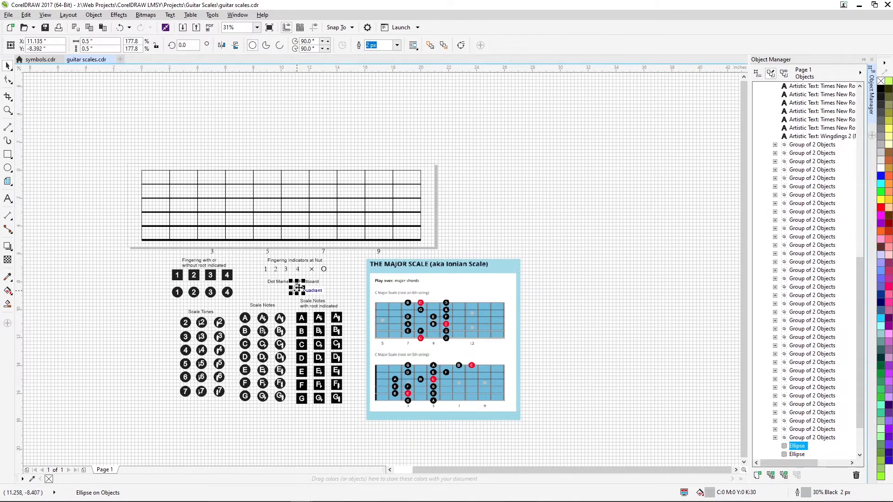
mouse_move(296, 289)
mouse_down()
mouse_move(298, 263)
mouse_move(280, 228)
mouse_move(186, 209)
mouse_move(212, 208)
mouse_up()
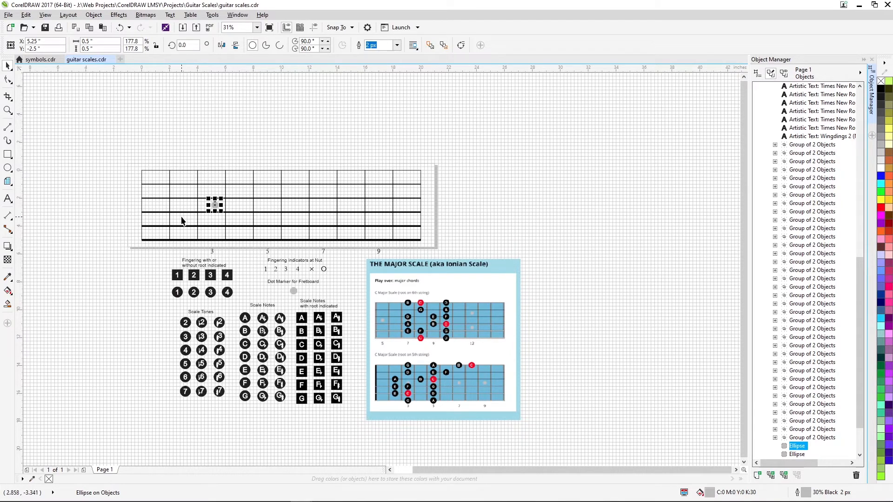
key(z)
click(191, 173)
drag(187, 171, 200, 183)
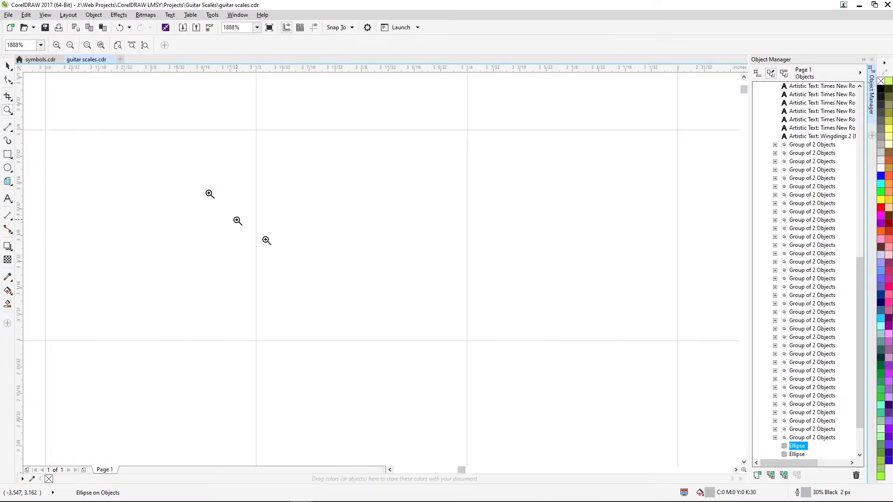
right_click(336, 290)
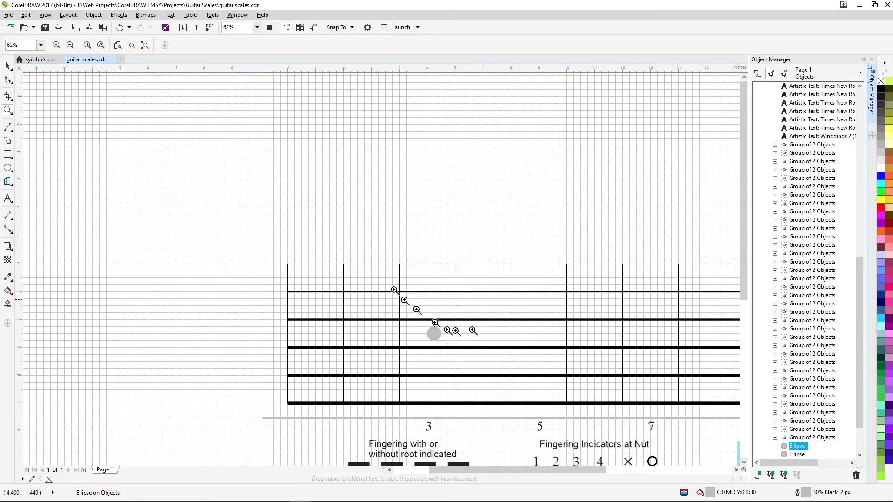
key(space)
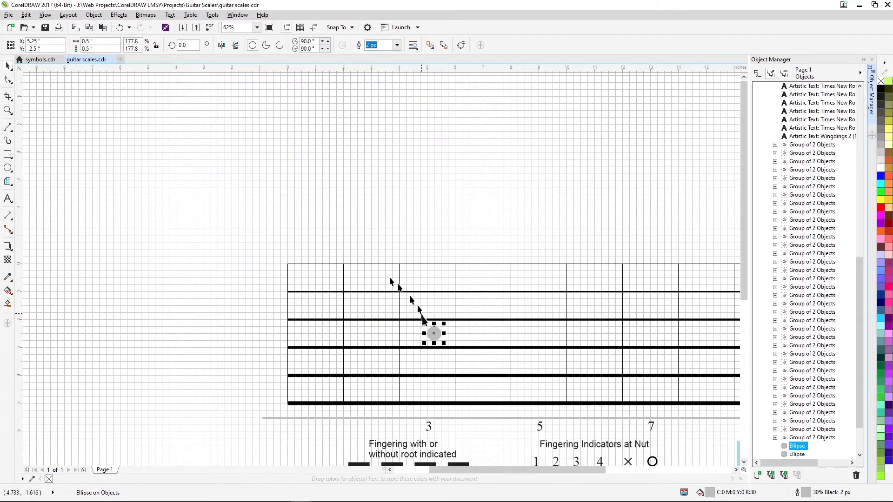
drag(434, 333, 427, 334)
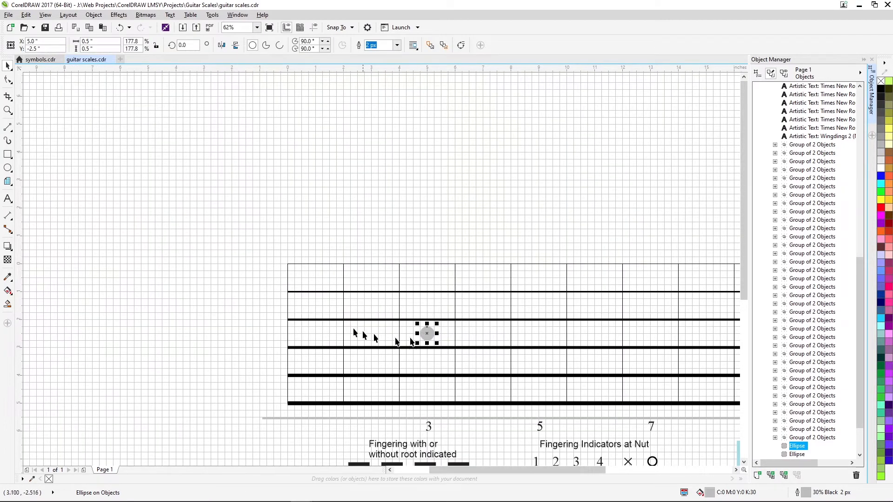
click(246, 281)
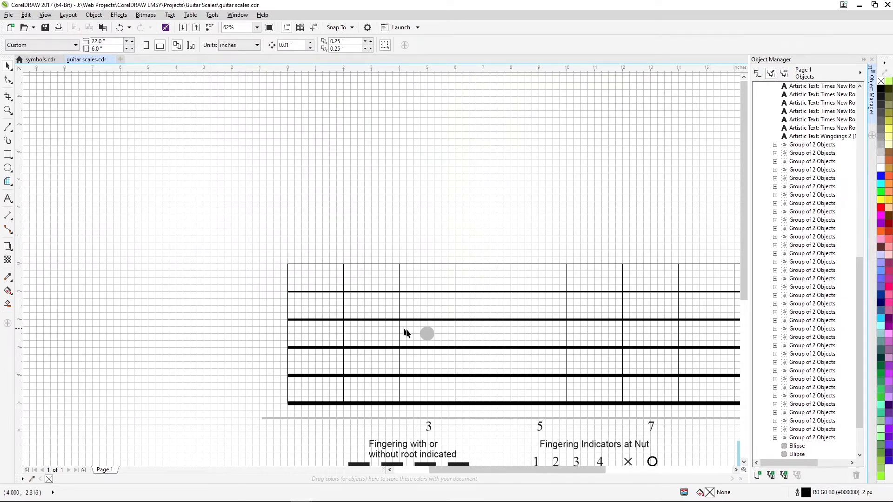
- Duplicate the third-fret dot marker onto the fifth, seventh and ninth frets at 4-inch intervals
click(425, 333)
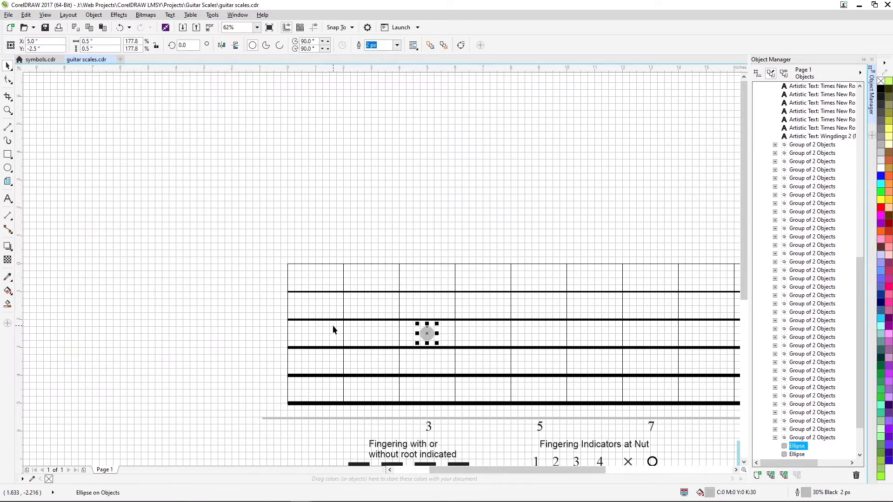
drag(425, 333, 539, 334)
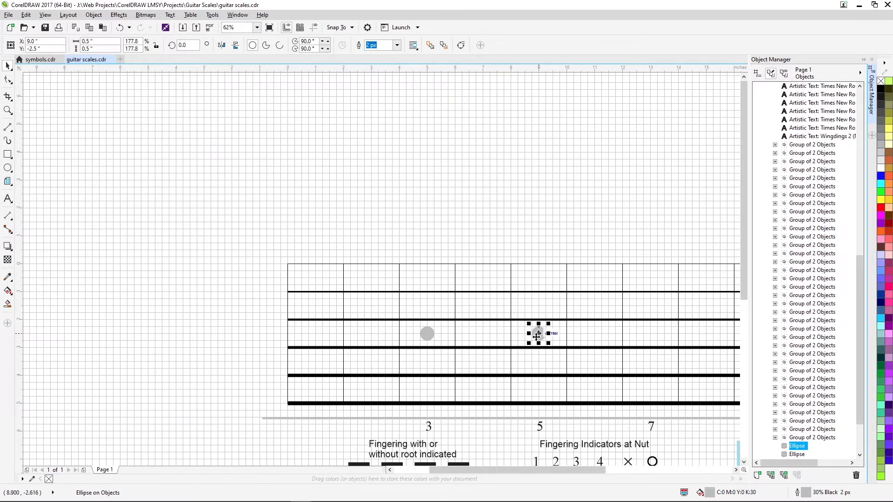
key(ctrl+d)
key(ctrl+d)
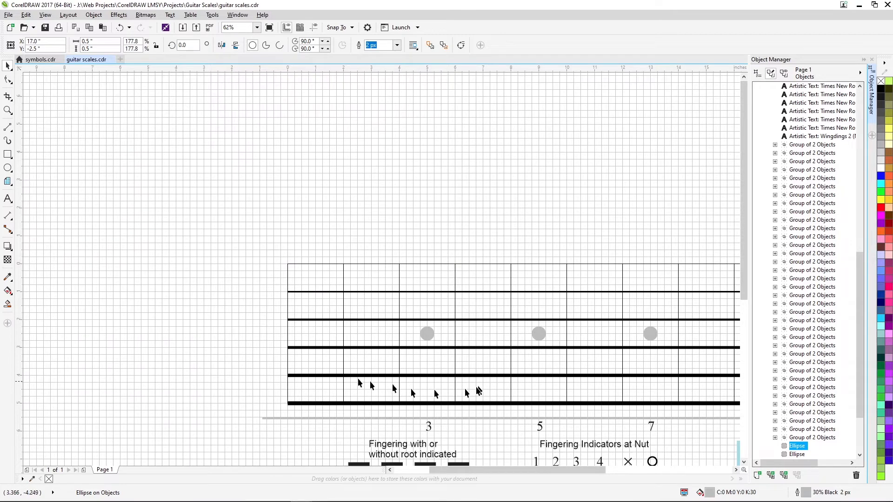
- View the complete fretboard together with all the symbols and the sample image
key(z)
right_click(226, 377)
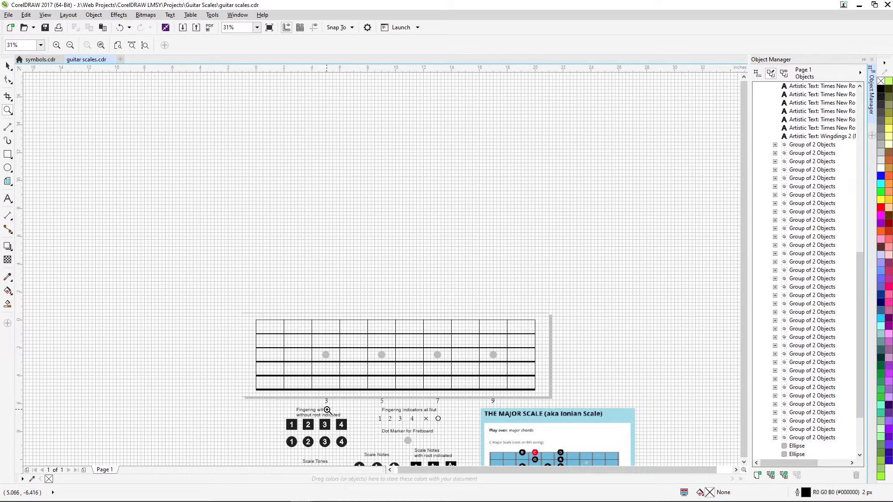
key(space)
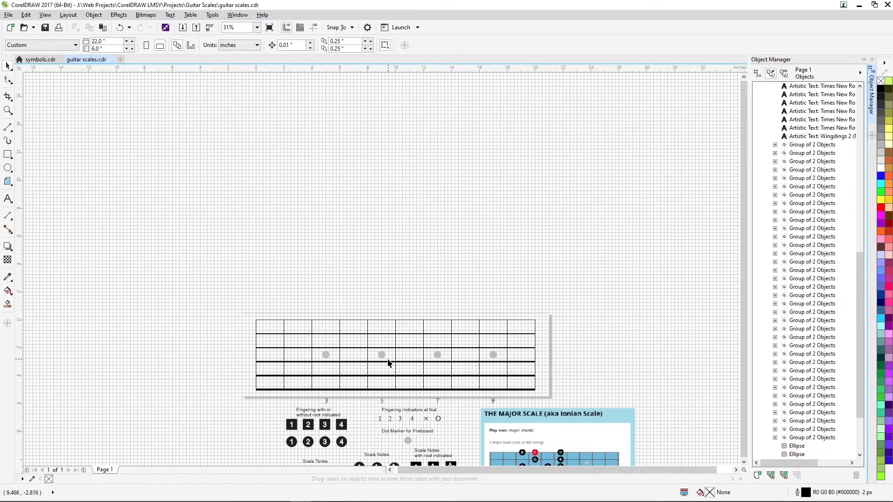
key(z)
scroll(316, 354, down, 2)
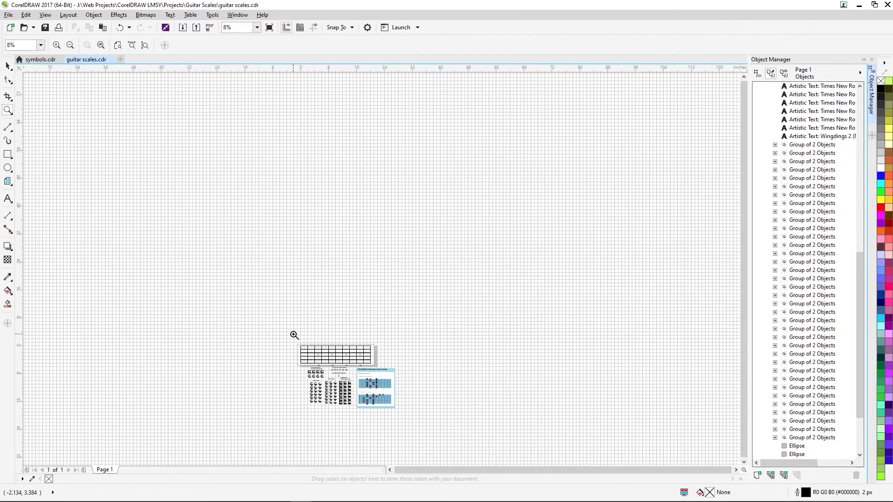
drag(294, 334, 394, 420)
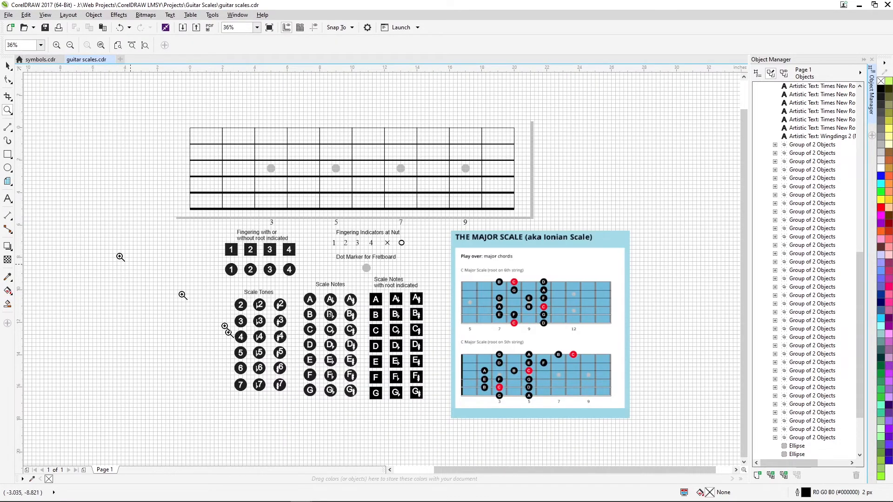
- Duplicate the round G note symbol and place the copy on the sixth (thickest) string at the third fret
click(8, 66)
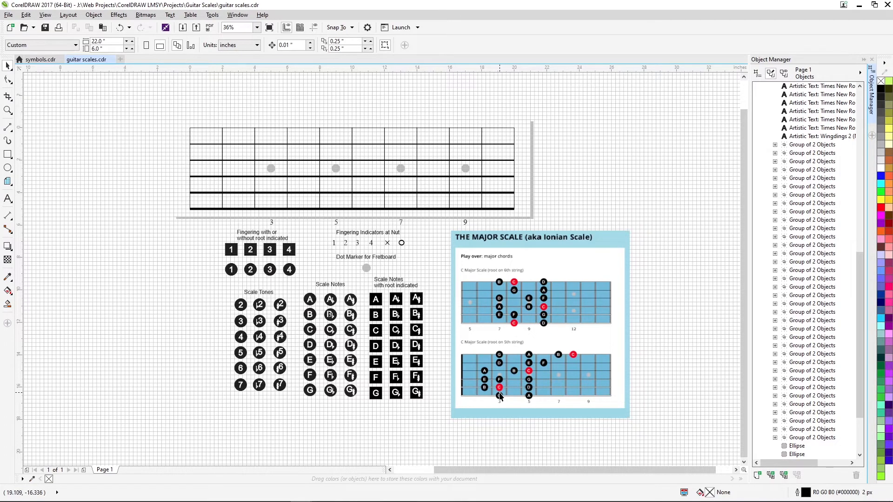
click(311, 393)
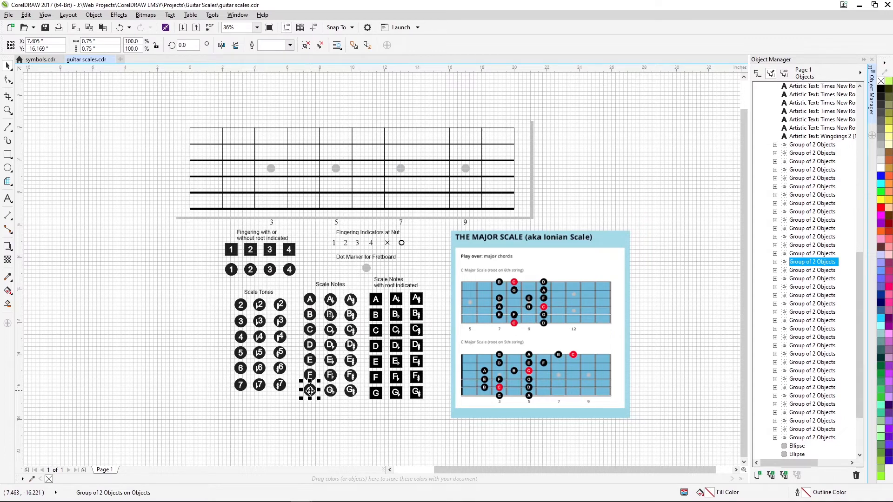
drag(310, 391, 310, 385)
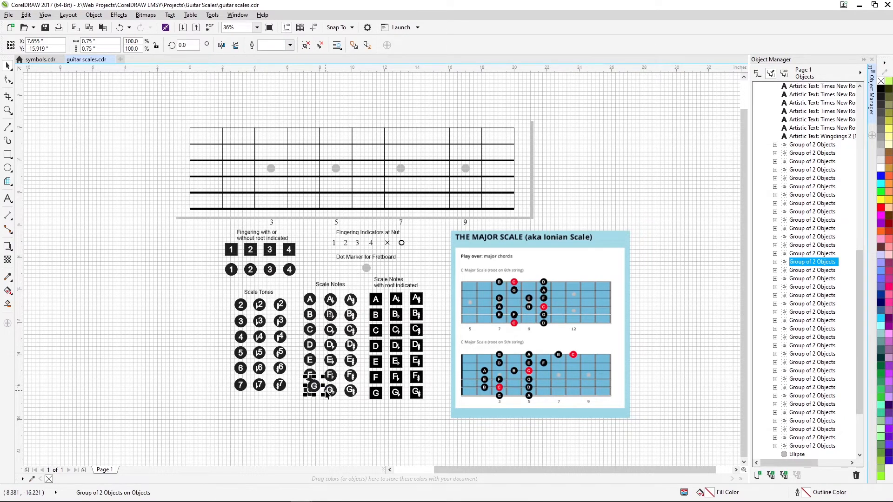
drag(316, 387, 272, 215)
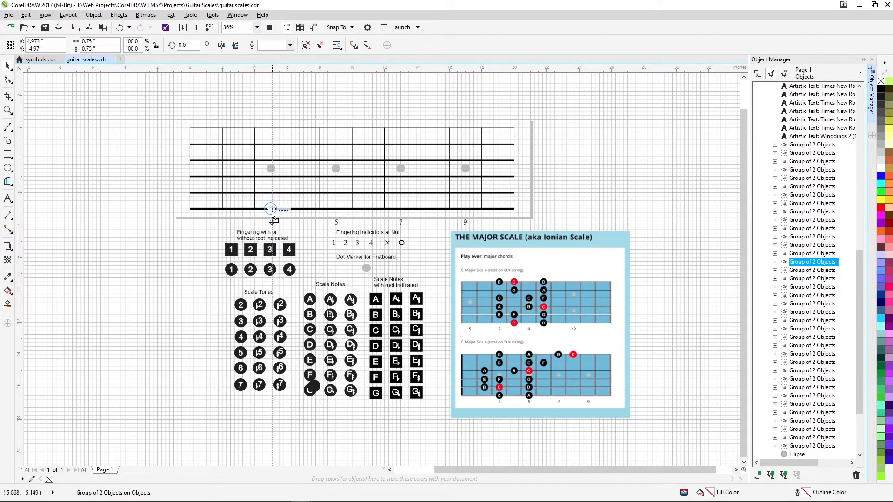
drag(272, 212, 272, 212)
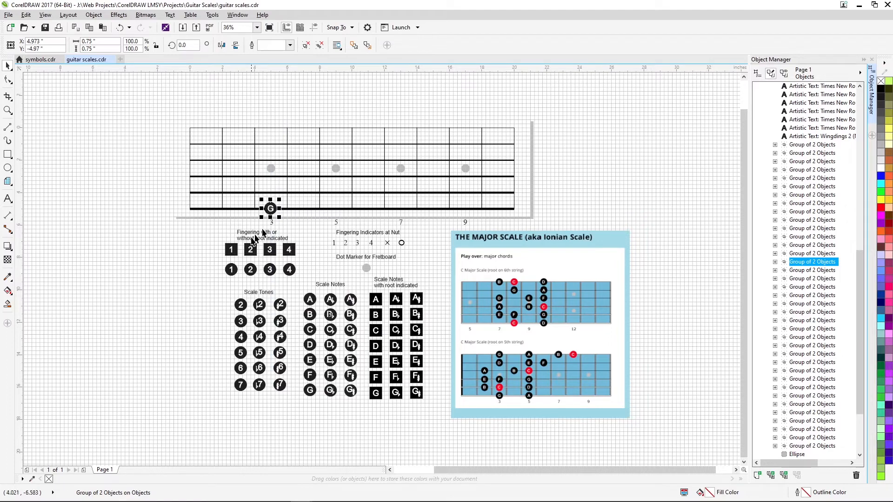
click(157, 207)
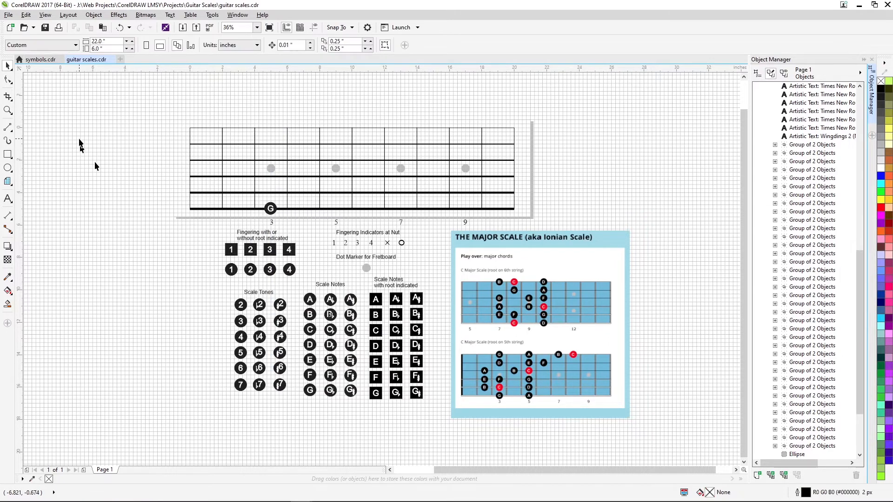
- Hide the document grid in the grid setup options
right_click(76, 69)
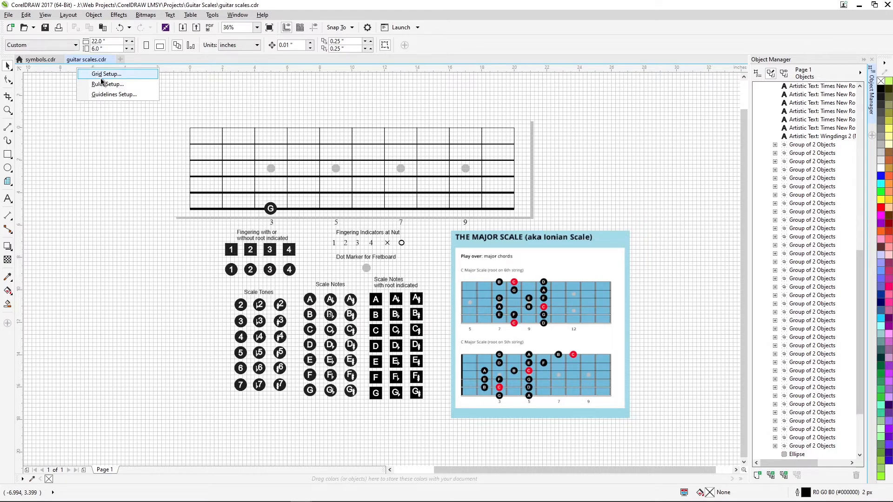
click(96, 75)
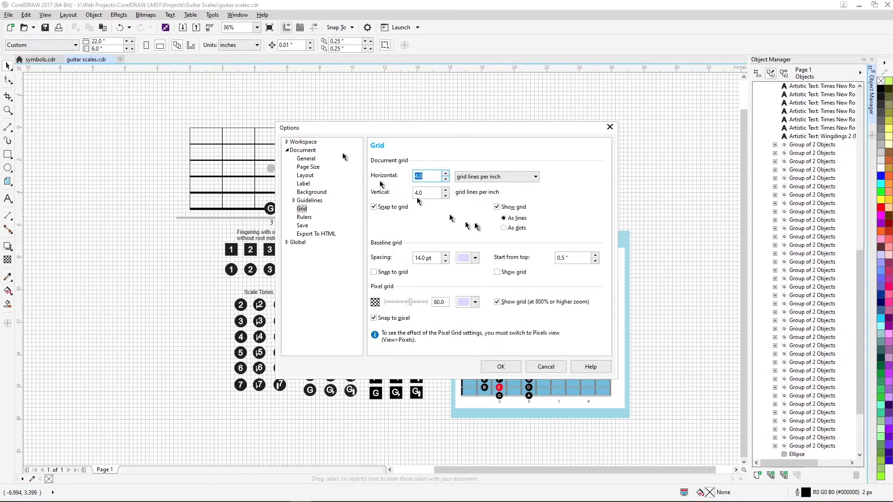
click(497, 207)
click(502, 367)
- Align the G note at X 5.0, Y -5.0 inches and place a round A copy on the sixth string's fifth fret
click(270, 210)
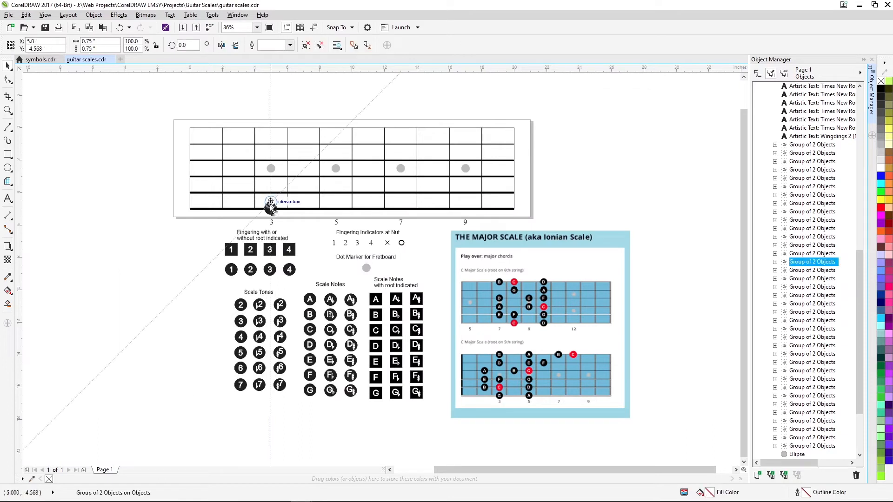
drag(270, 210, 271, 210)
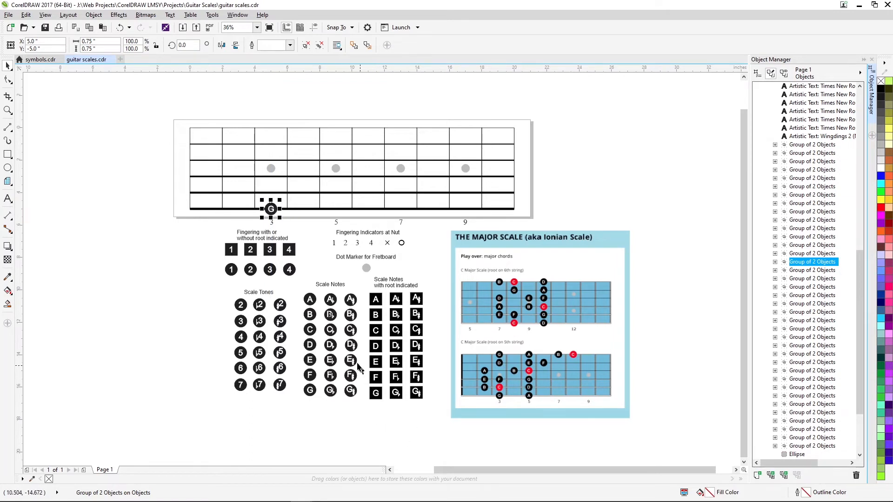
click(310, 300)
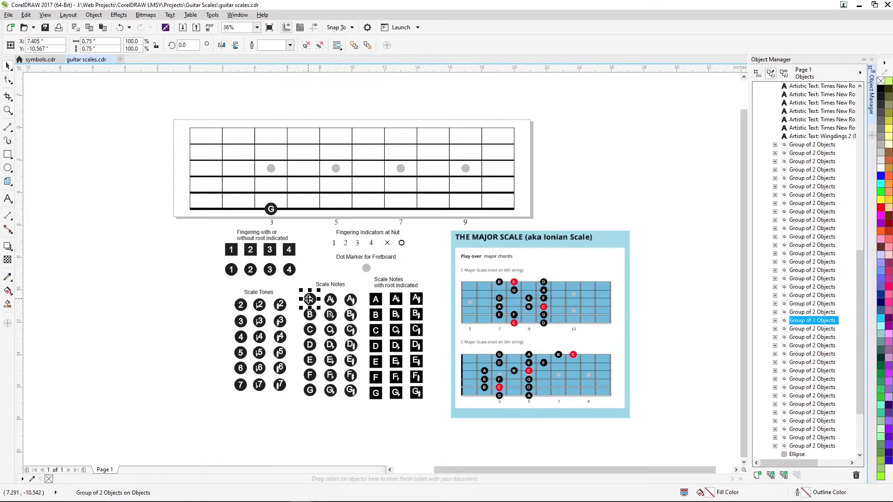
drag(309, 299, 336, 209)
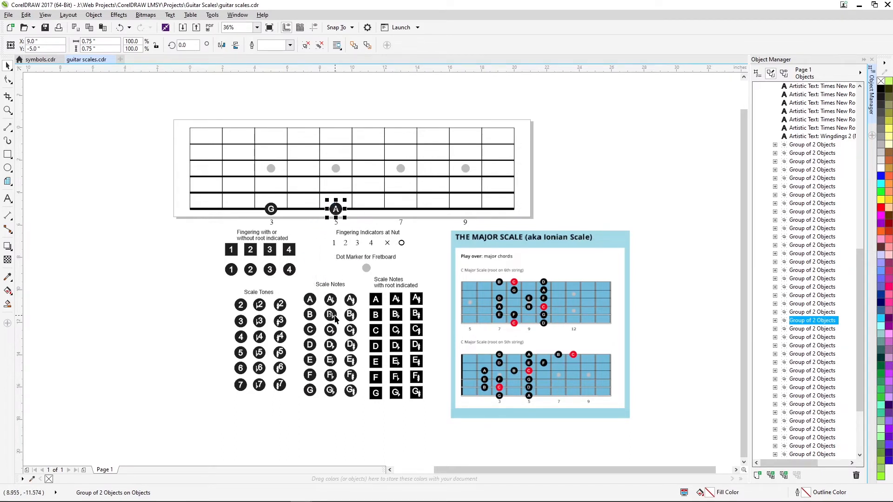
- Place copies of round B, square root C and round D on the fifth string at the second, third and fifth frets
click(311, 314)
drag(311, 314, 238, 193)
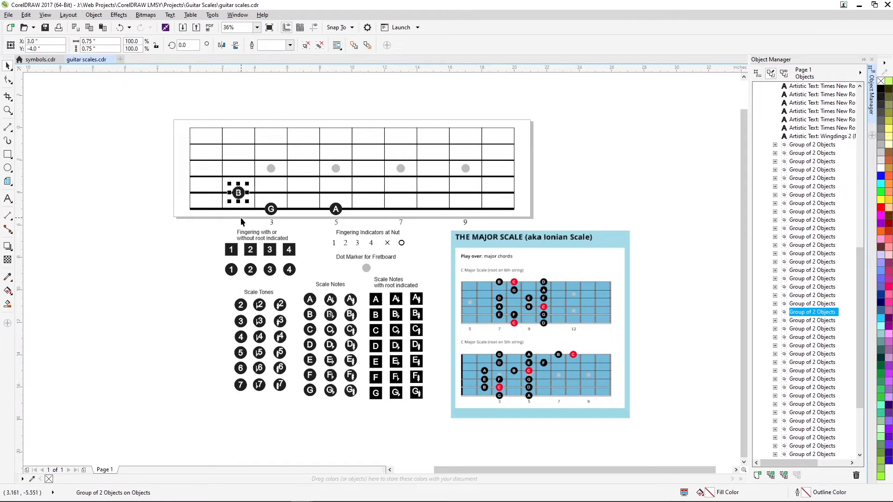
click(377, 332)
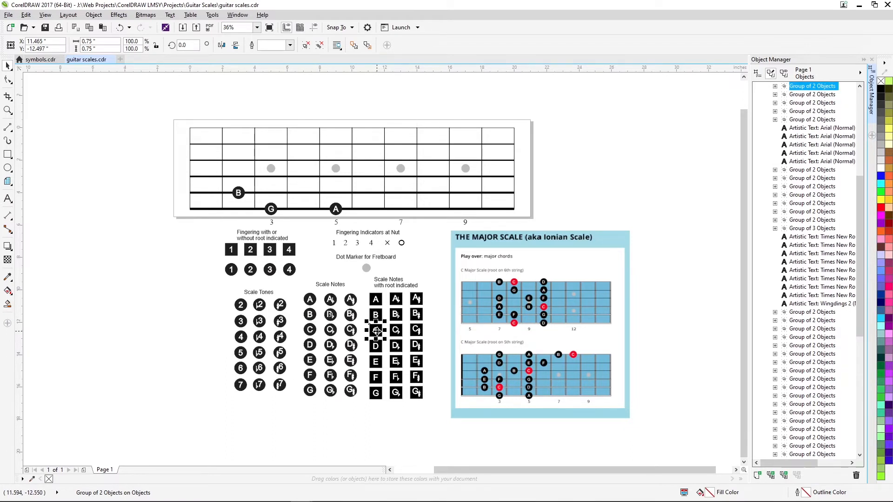
drag(377, 331, 272, 195)
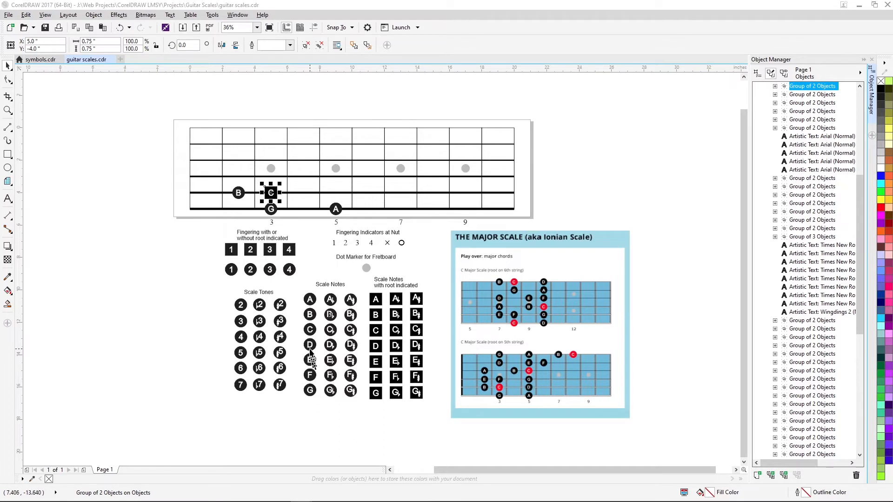
drag(310, 347, 331, 198)
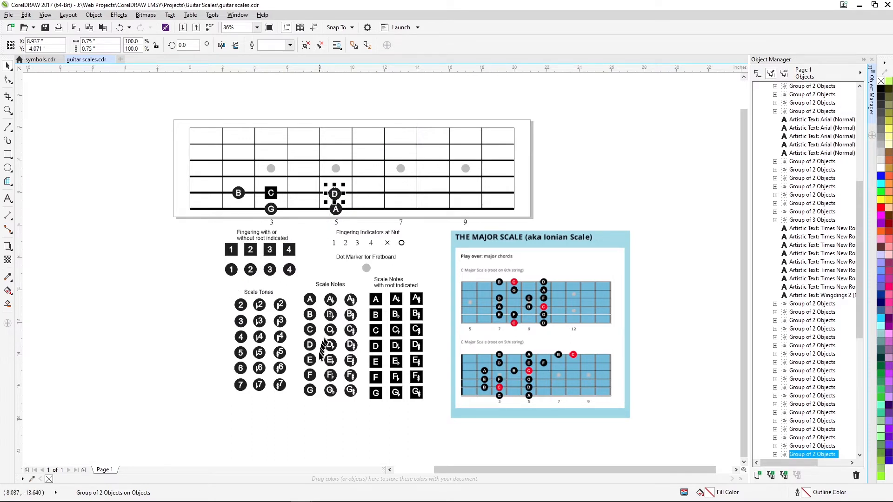
- Place round E, F and G copies on the fourth string's second, third and fifth frets, and align the D below at X 9.0, Y -4.0 inches
drag(314, 360, 238, 177)
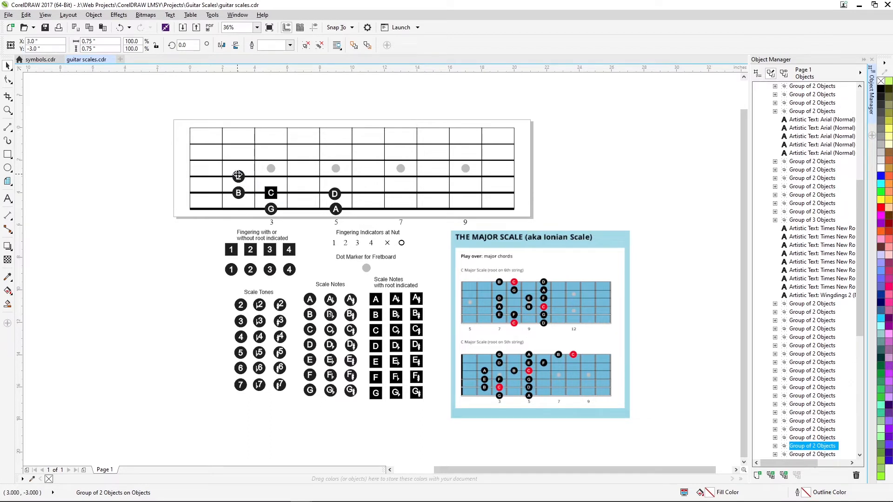
click(311, 375)
drag(311, 374, 268, 177)
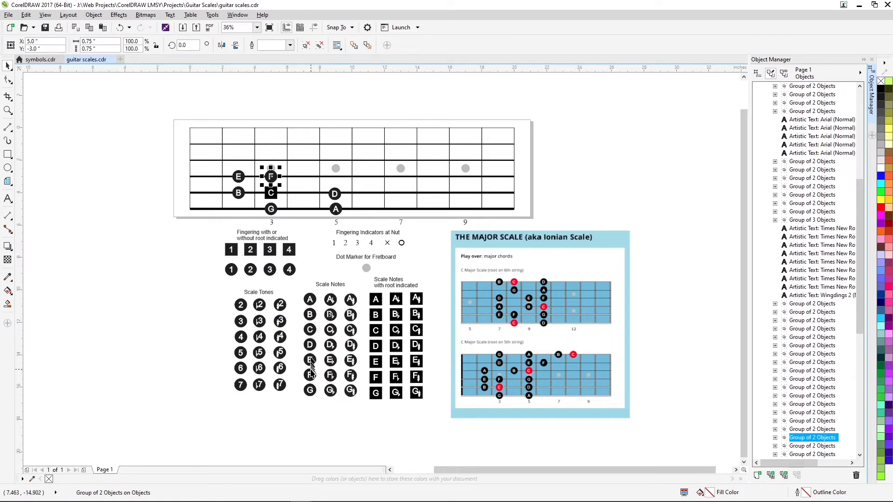
click(311, 391)
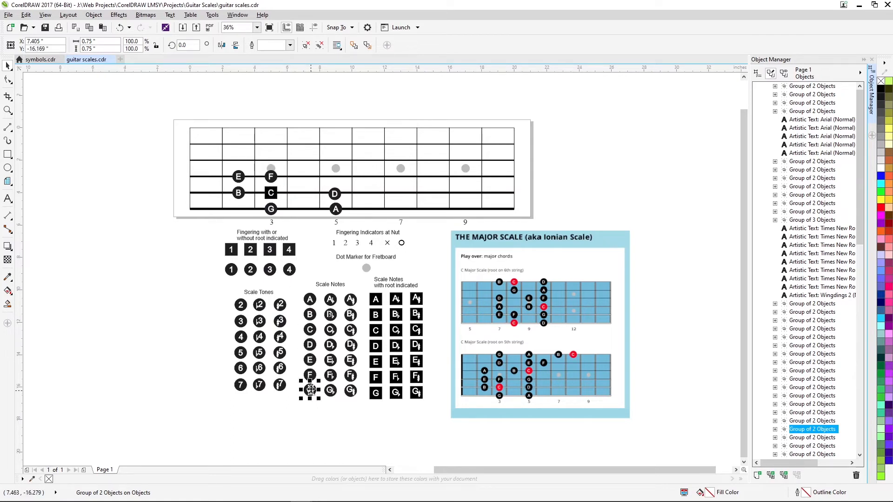
drag(312, 388, 336, 193)
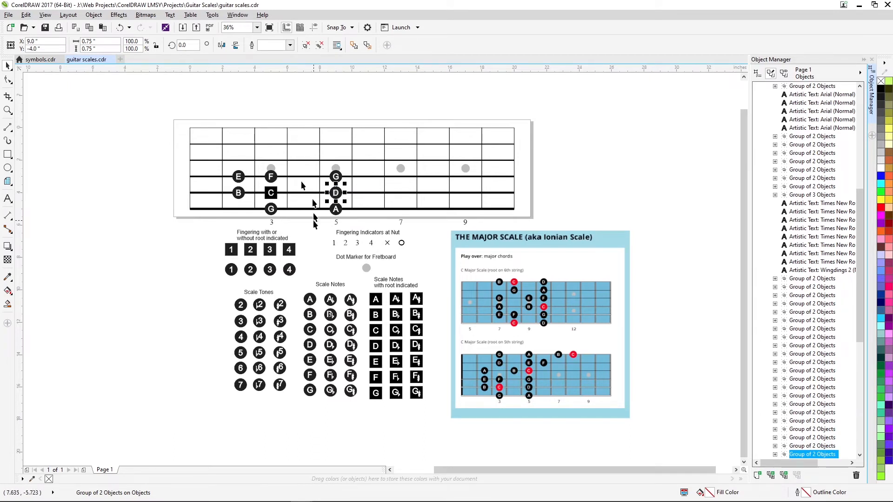
- Place copies of round A, round B and square root C on the third string at the second, fourth and fifth frets
click(310, 299)
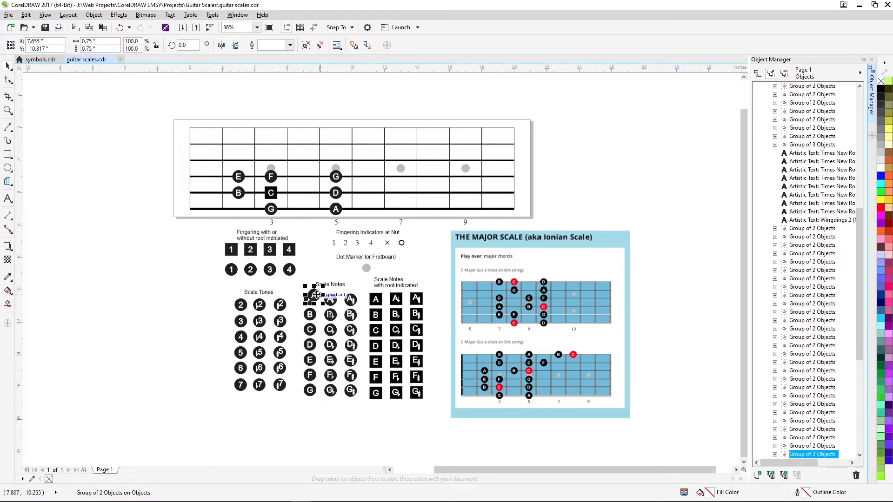
drag(310, 299, 237, 161)
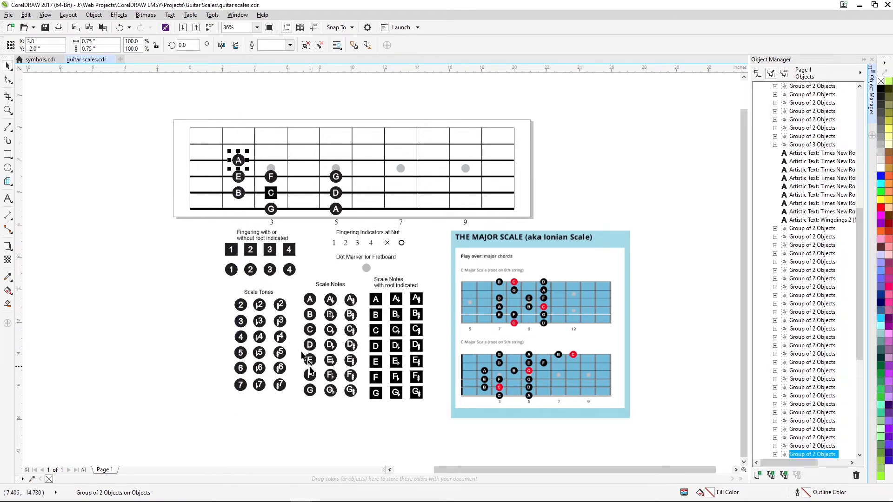
click(309, 304)
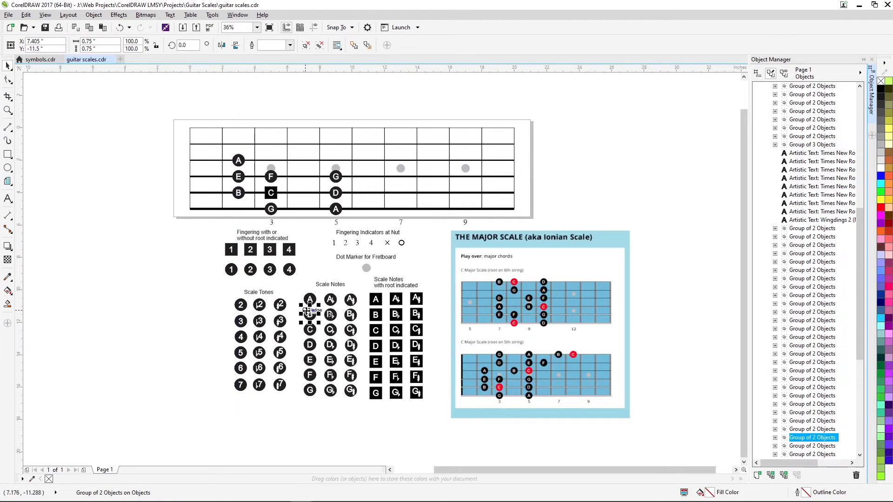
drag(308, 310, 300, 161)
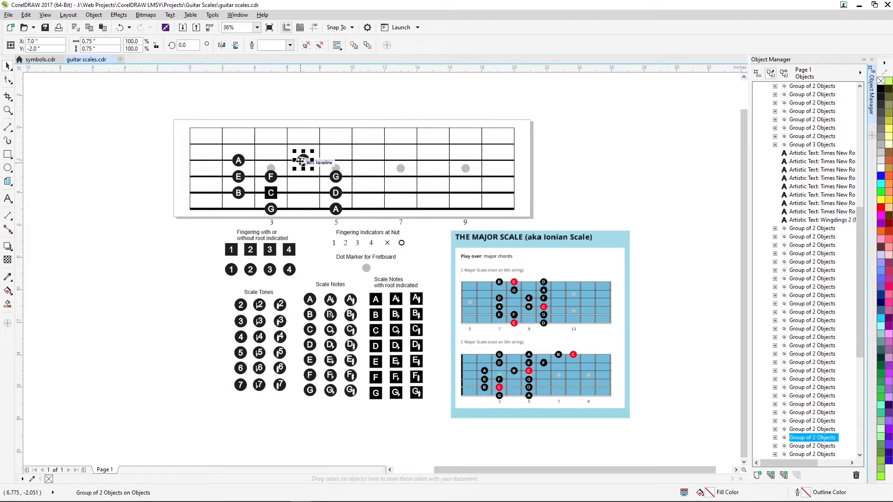
click(375, 331)
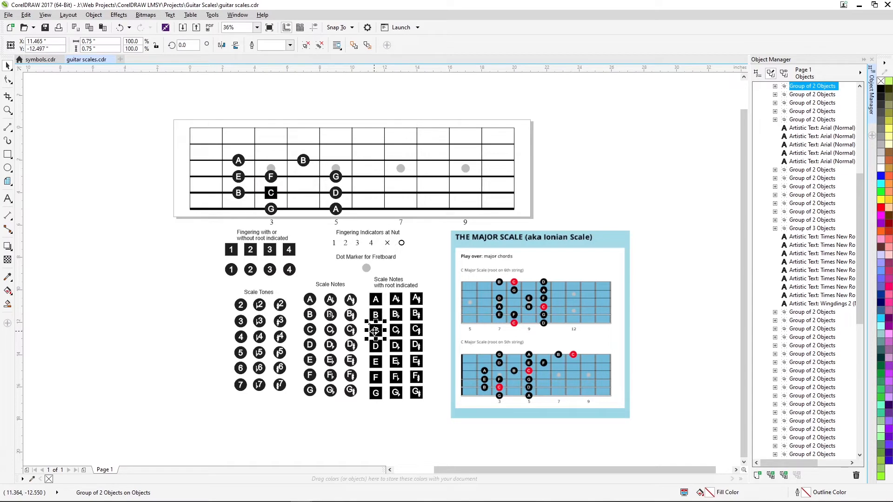
drag(375, 331, 336, 161)
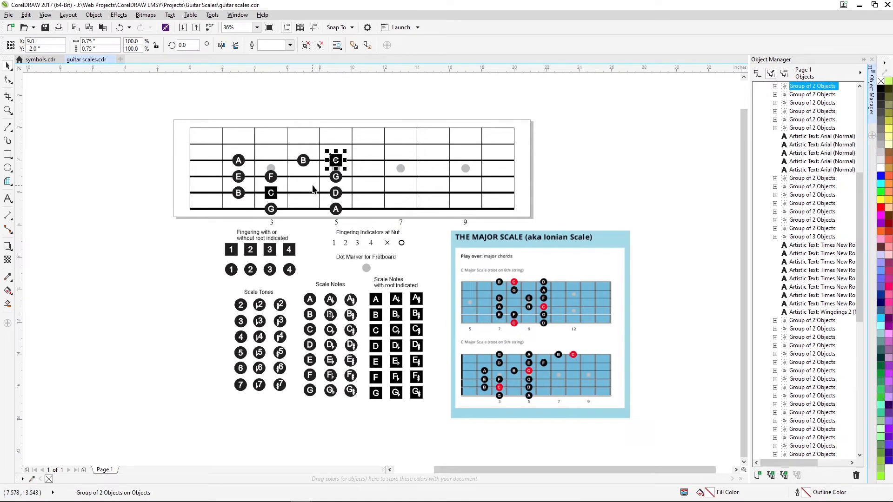
- Place a round D copy on the second string's third fret and set its position to X 5, Y -1 inches
click(309, 345)
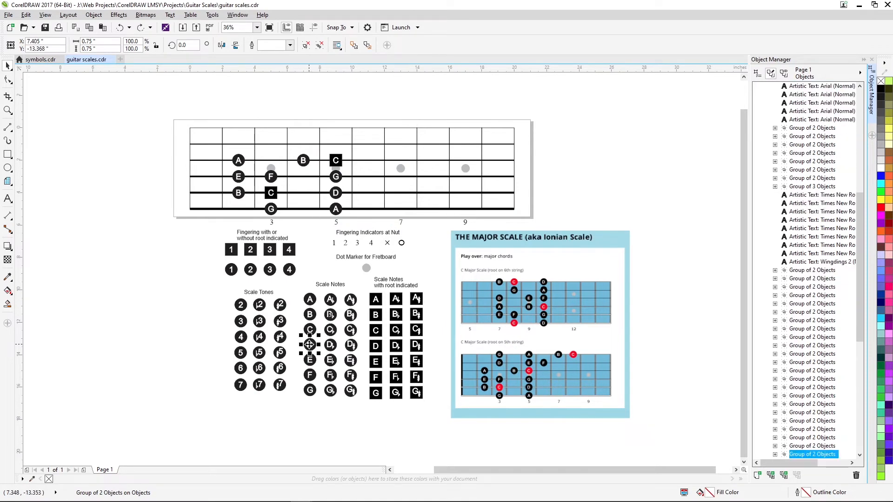
drag(309, 345, 269, 148)
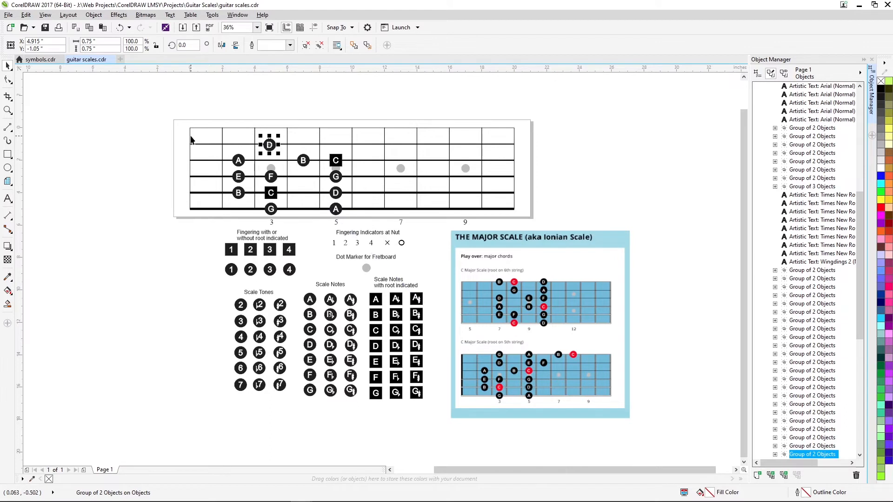
click(48, 47)
text(-1)
key(Return)
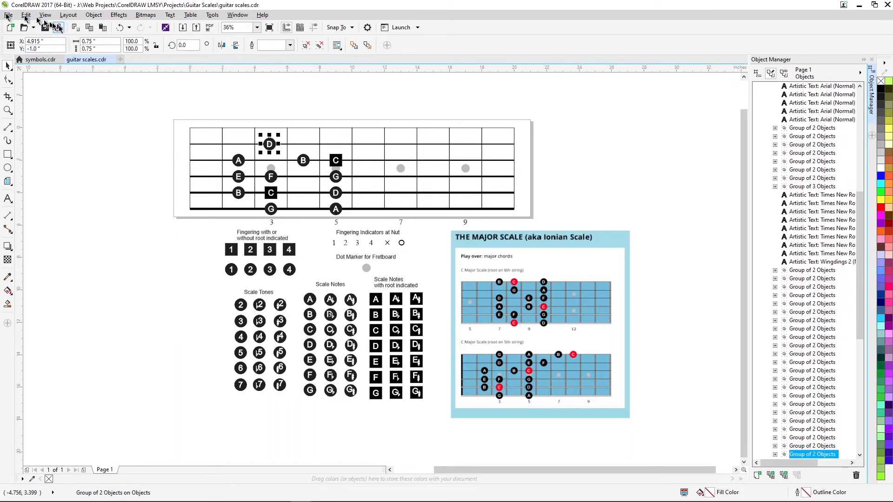
click(51, 39)
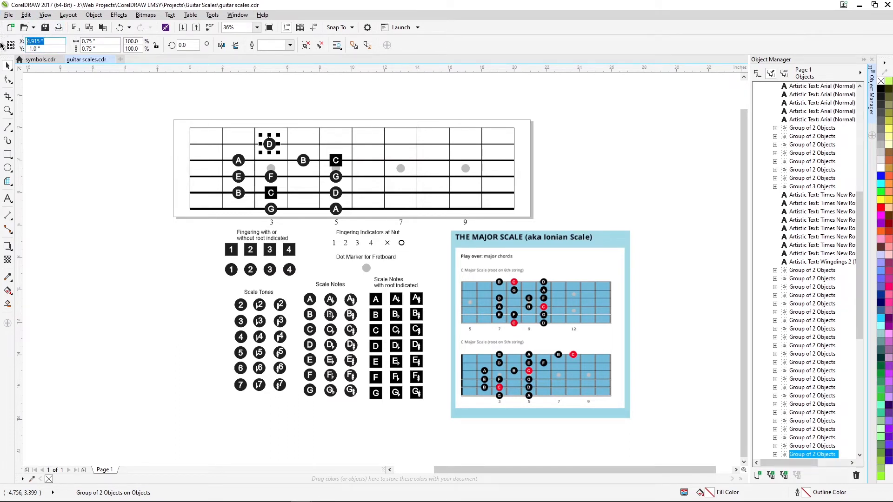
text(5)
key(Return)
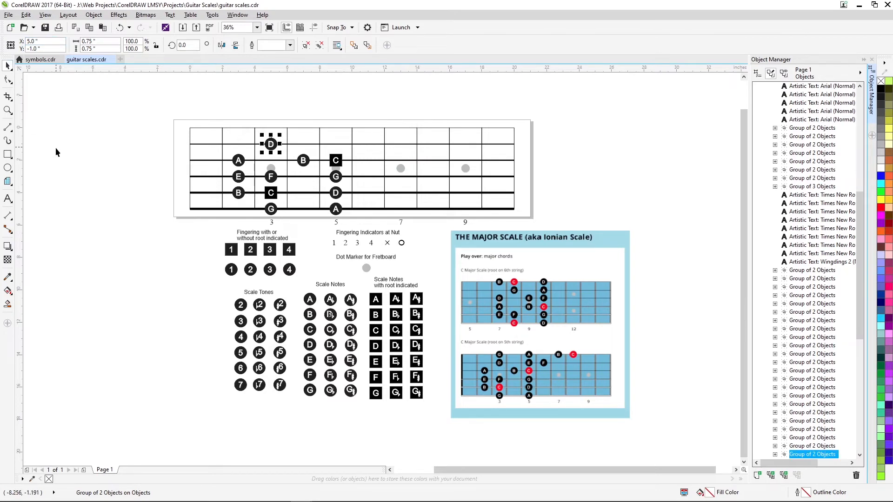
- Place copies of the round E and F notes on the second string at the fifth and sixth frets
click(309, 359)
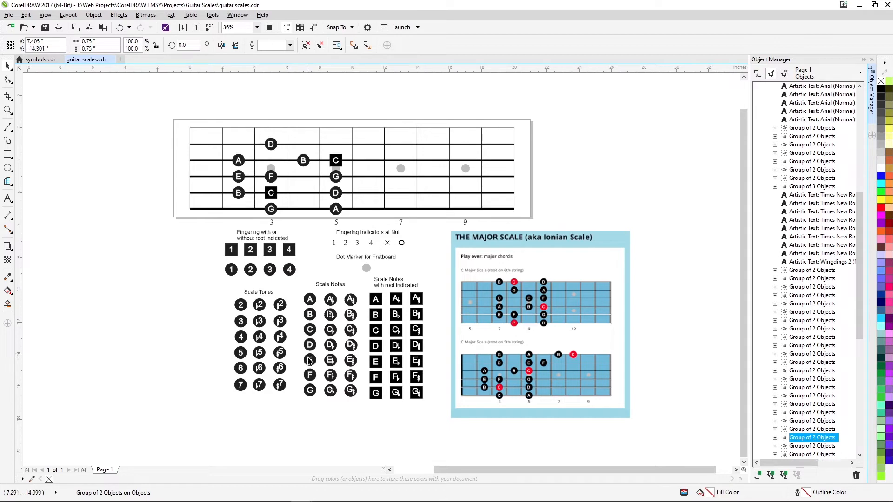
drag(310, 359, 337, 145)
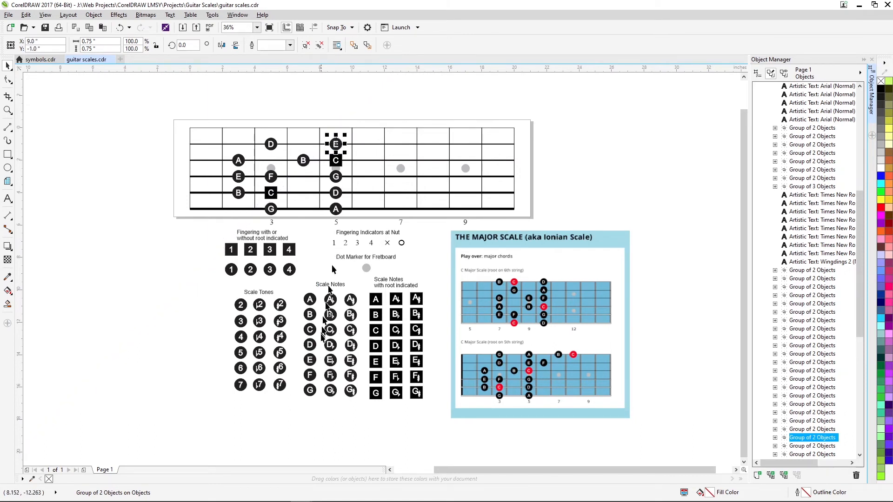
drag(314, 379, 368, 144)
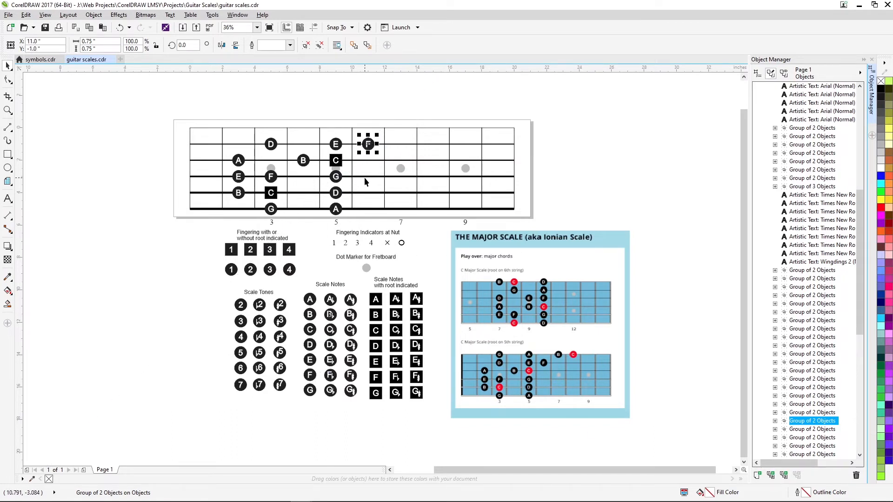
- Place copies of the round G, A and B notes on the first string at the third, fifth and seventh frets
click(311, 391)
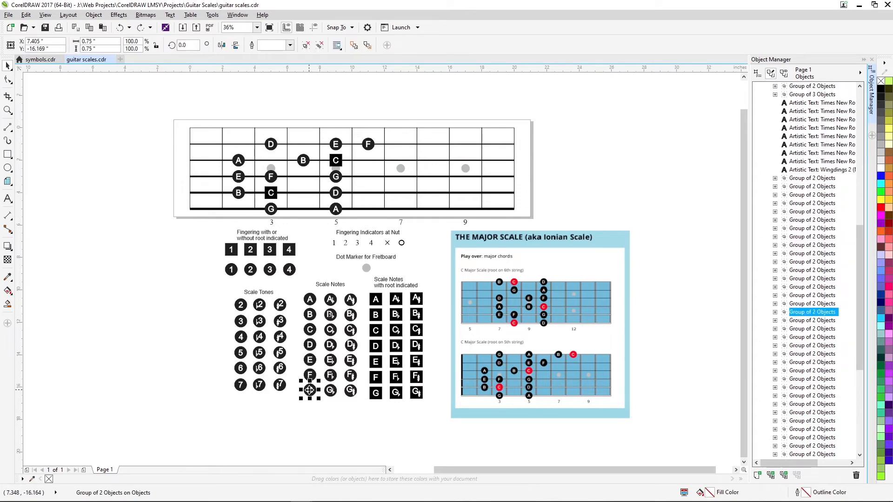
drag(309, 390, 271, 129)
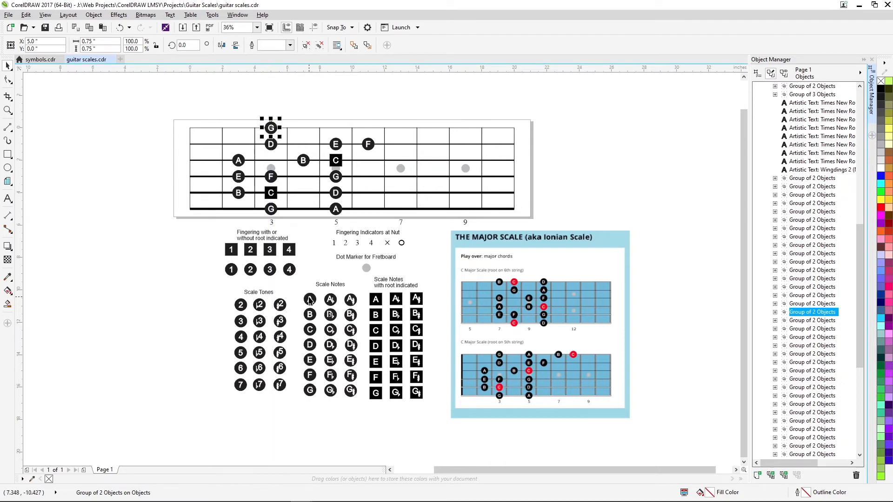
drag(310, 299, 333, 135)
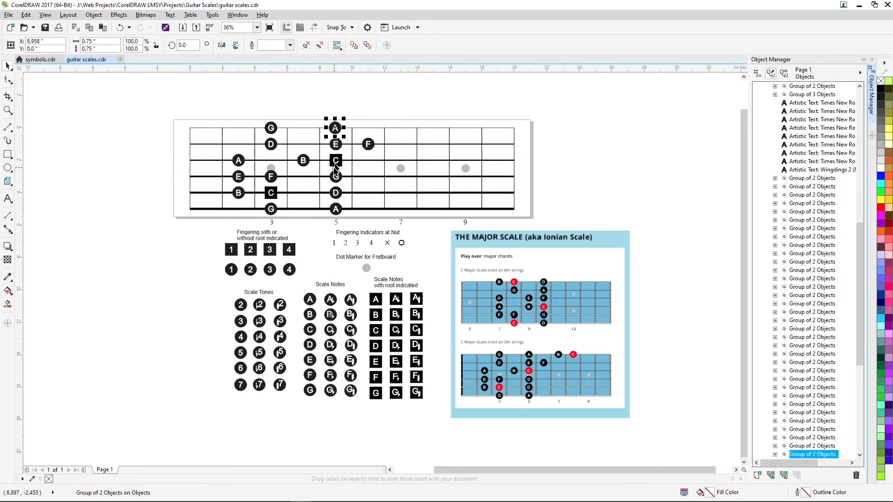
click(309, 316)
drag(306, 316, 400, 134)
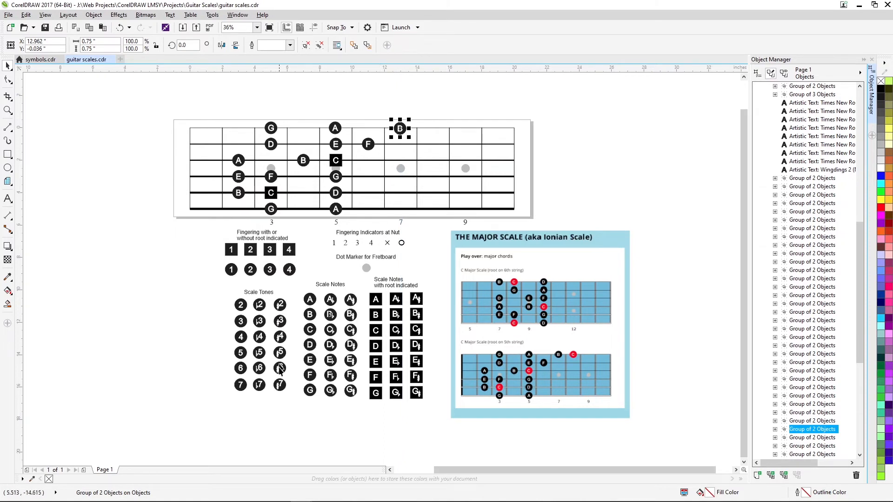
- Place a copy of the square root C on the first string's eighth fret and save the drawing
click(378, 330)
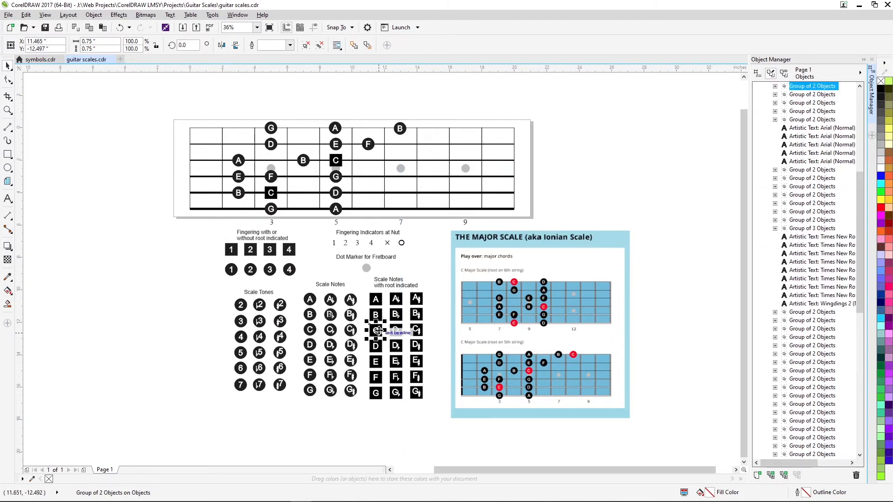
drag(377, 332, 379, 332)
drag(380, 327, 433, 128)
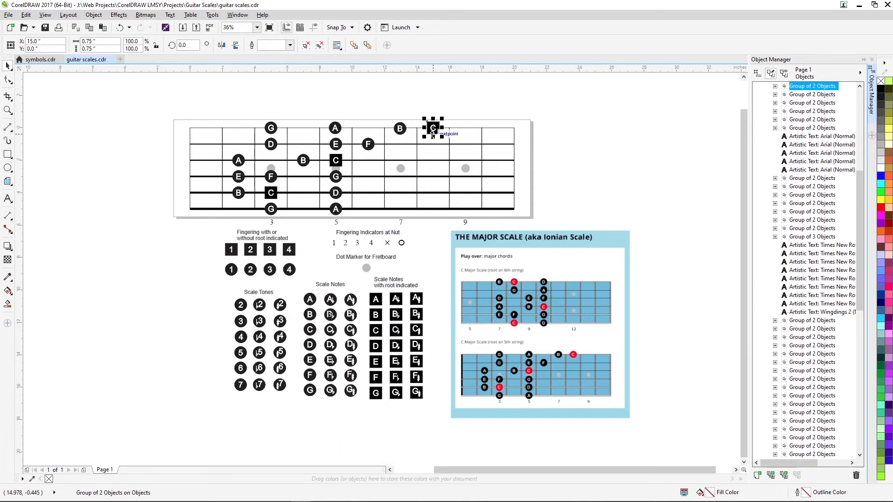
click(295, 99)
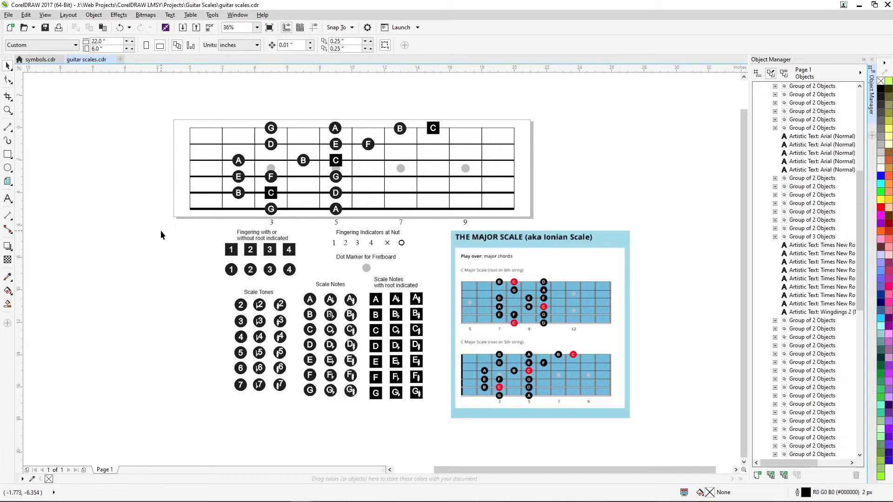
key(ctrl+s)
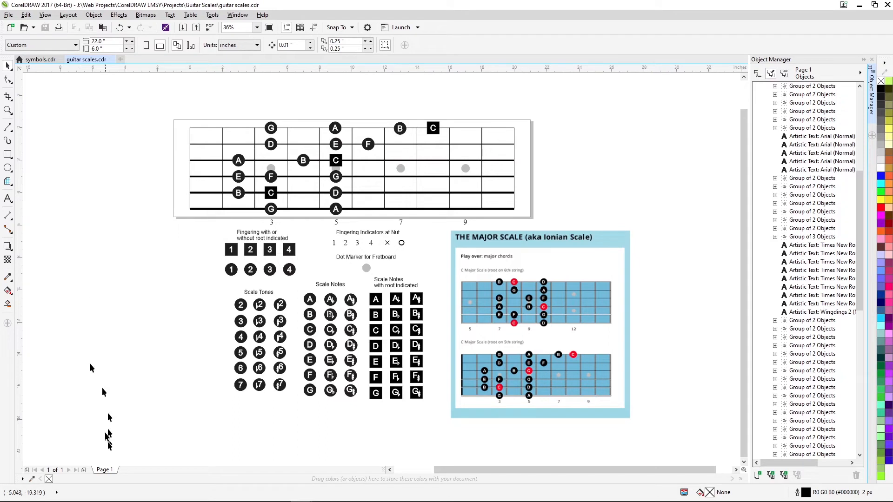
- Duplicate Page 1 after the selected page, copying the layers and their contents
right_click(104, 470)
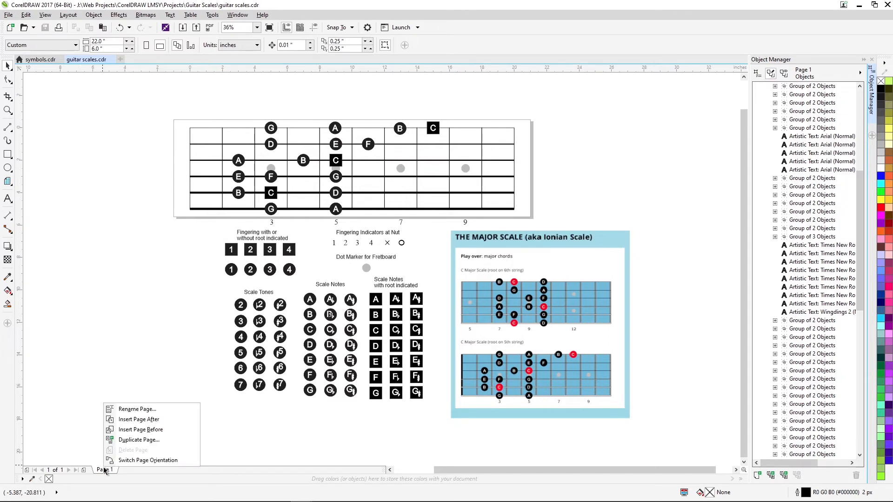
click(129, 439)
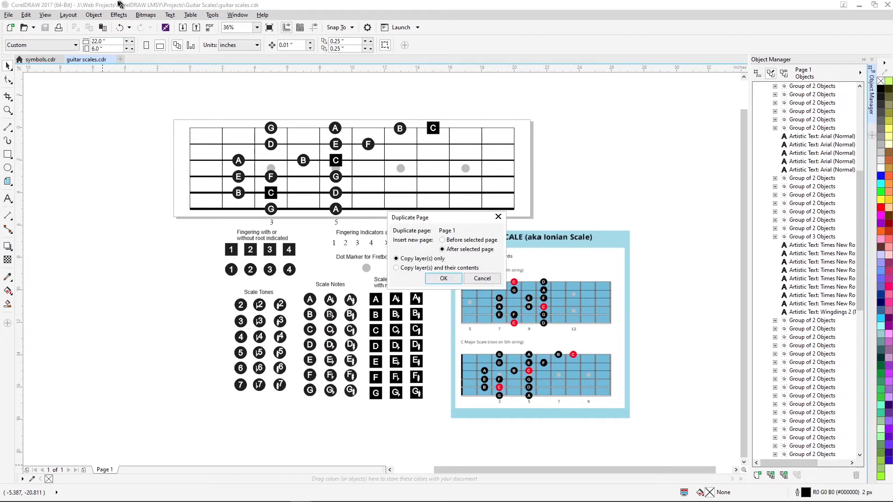
click(397, 268)
click(444, 279)
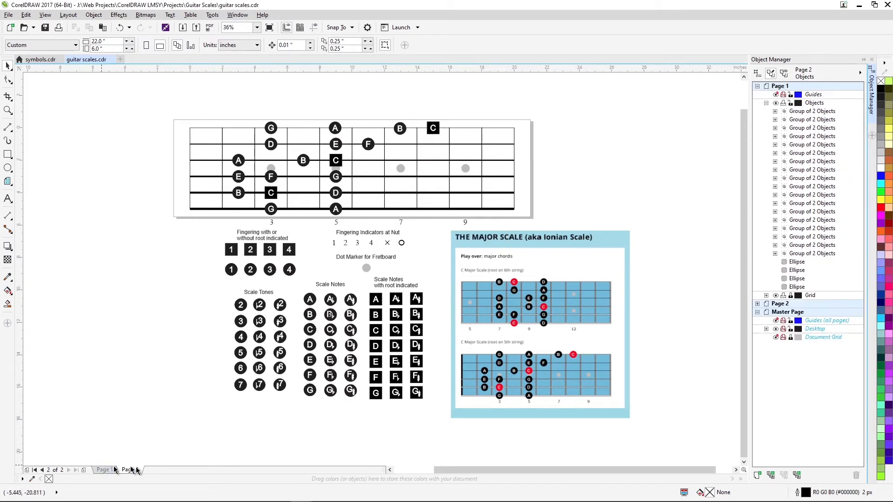
- Delete all note symbols from the fretboard on Page 2, keeping the grey dot markers, and save the drawing
drag(198, 105, 263, 206)
key(Delete)
drag(246, 172, 293, 225)
key(Delete)
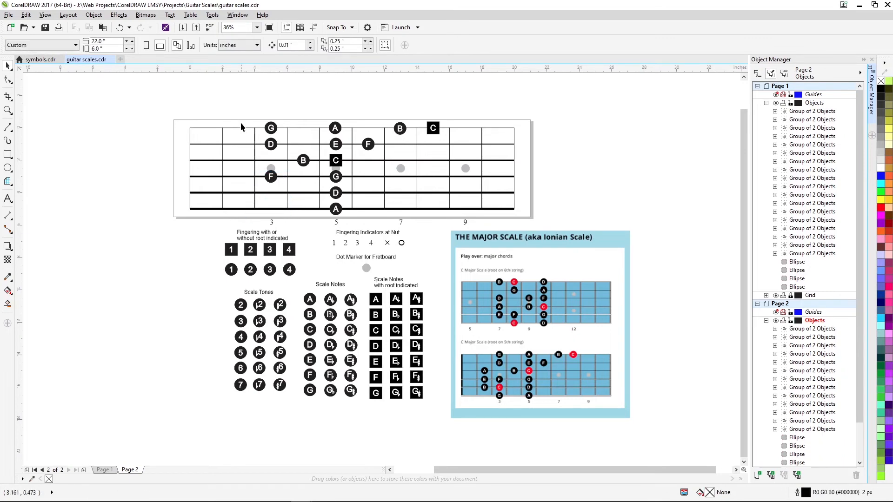
click(274, 182)
key(Delete)
drag(252, 113, 449, 170)
key(Delete)
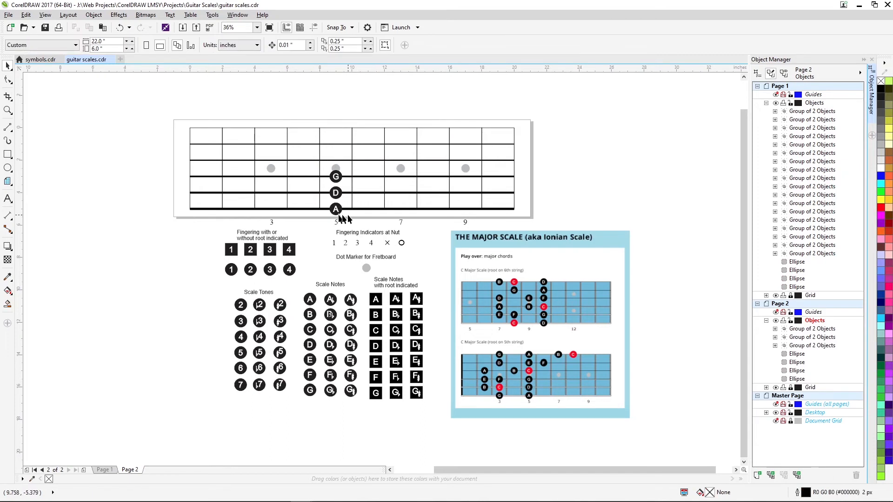
drag(347, 215, 321, 173)
key(Delete)
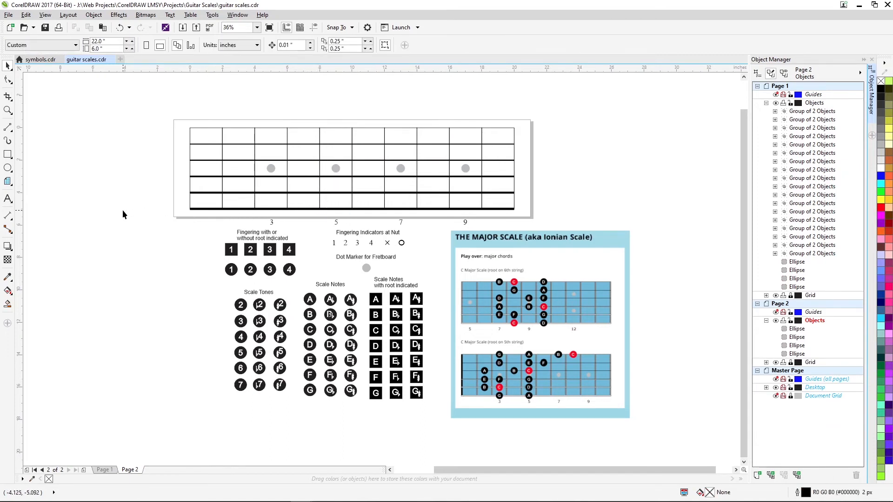
key(ctrl+s)
- Move the ninth-fret dot to the first fret space and shift labels 5, 7 and 9 under the first three dots, setting the 3 aside
drag(465, 169, 206, 169)
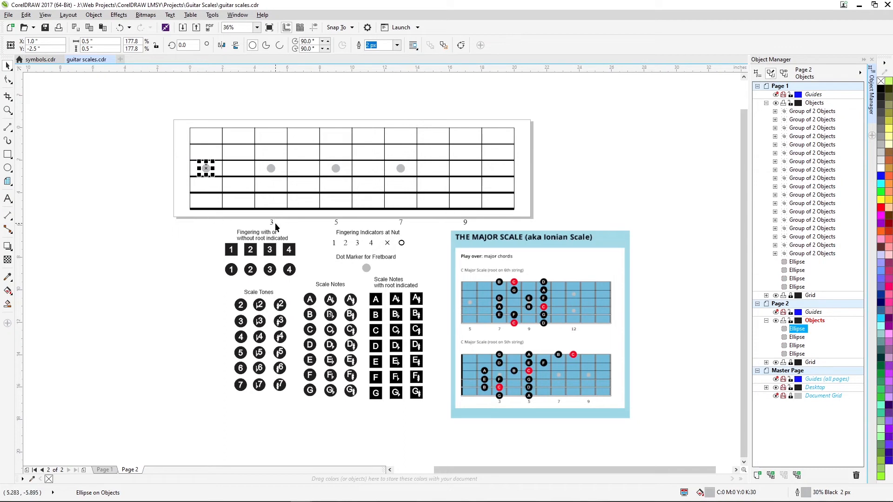
drag(271, 222, 579, 197)
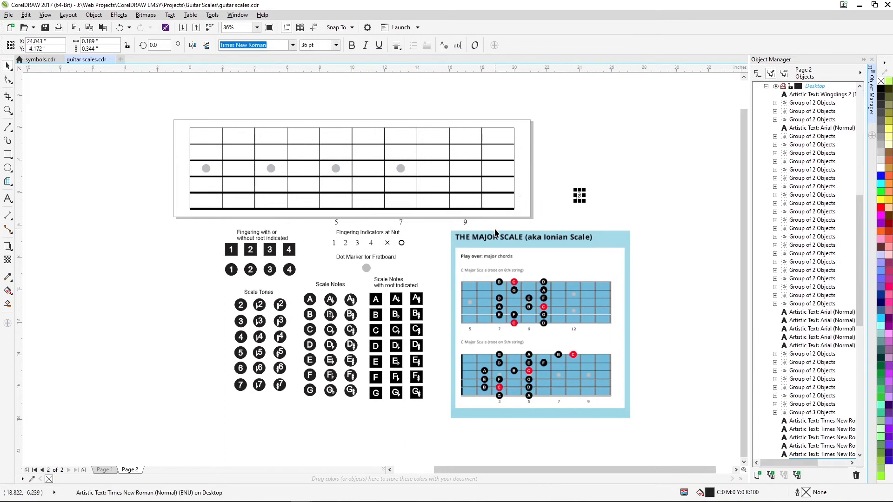
drag(495, 233, 326, 213)
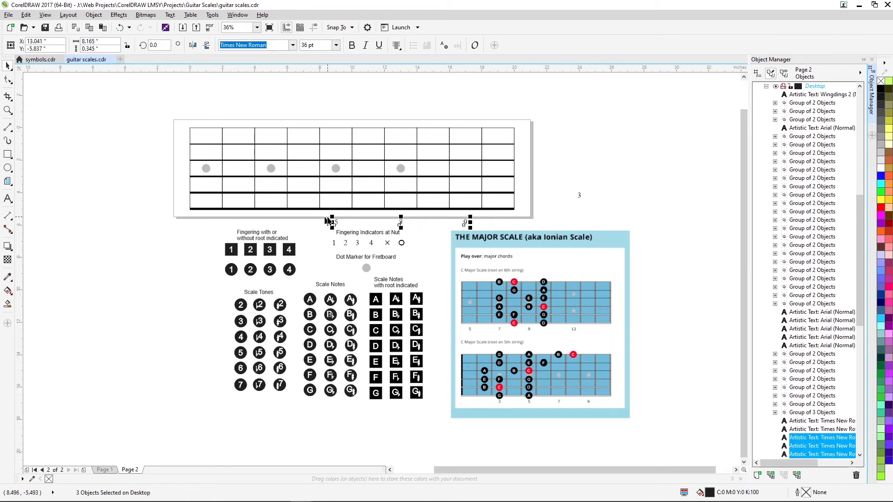
drag(400, 221, 273, 228)
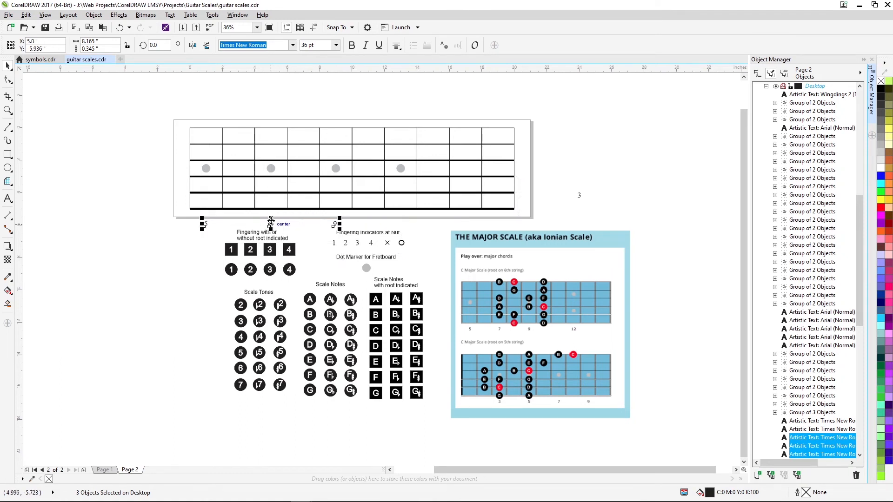
click(318, 227)
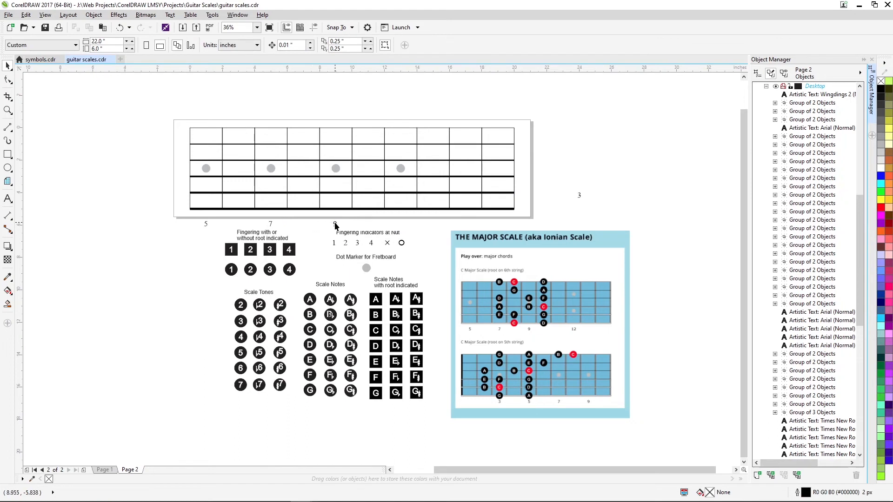
- Delete the leftover fret label 3 beside the page
click(335, 226)
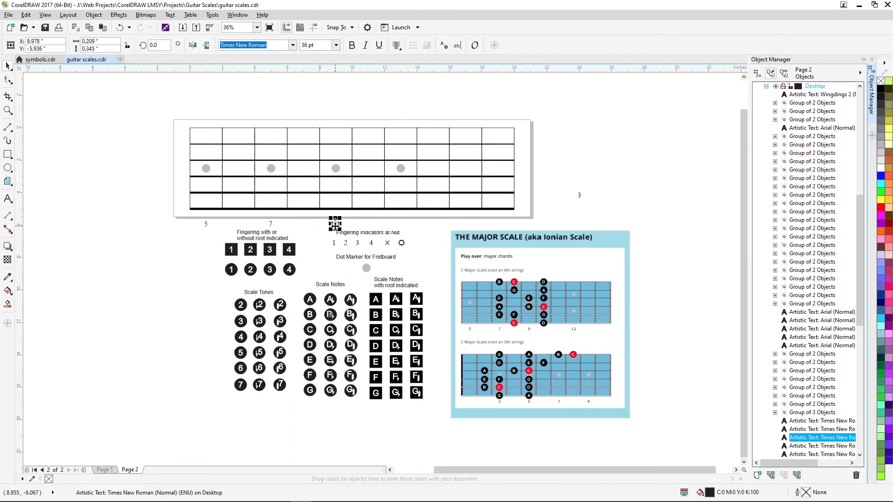
click(580, 196)
key(Delete)
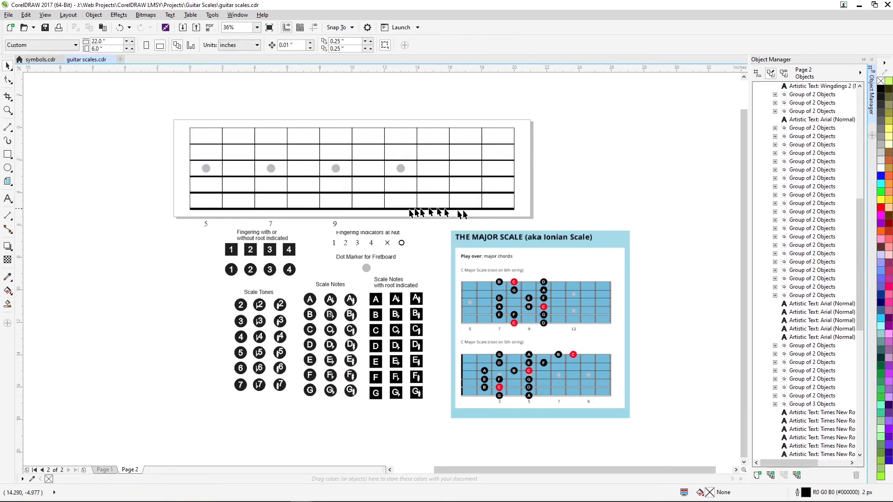
- Copy the 9 label to below the eighth fret space, at about X 15.3 inches, and change its text to 12
click(335, 225)
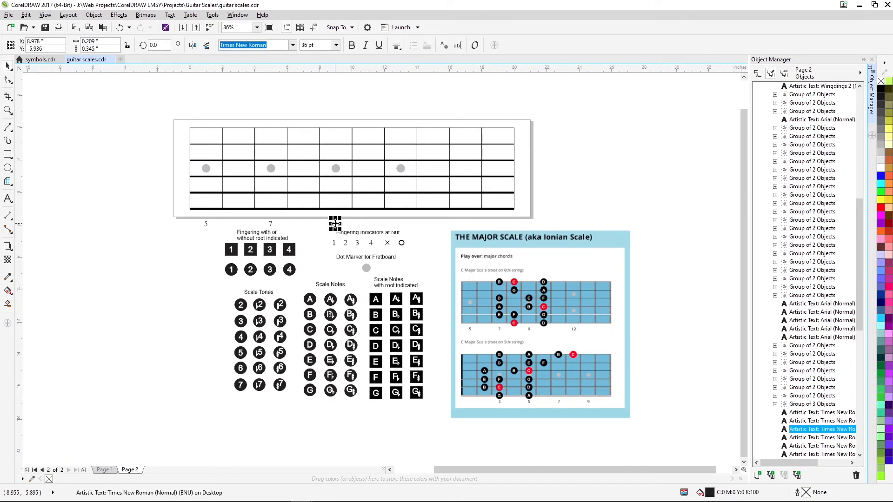
drag(335, 225, 440, 228)
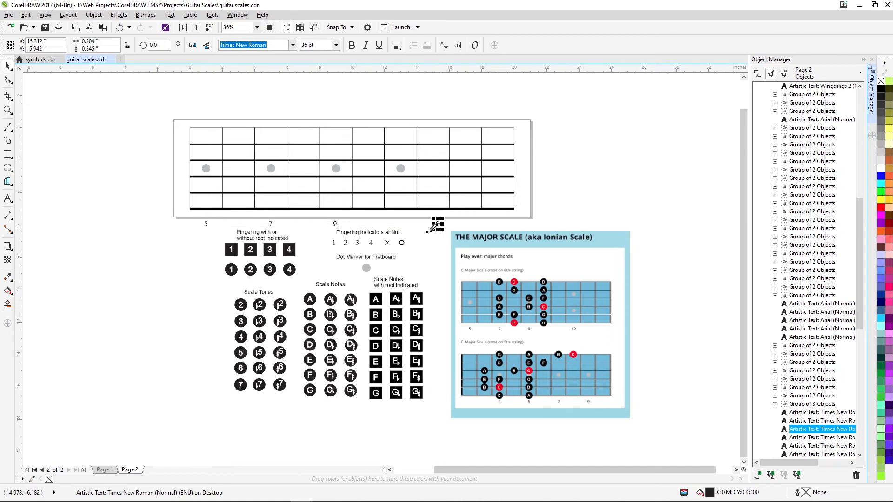
key(F8)
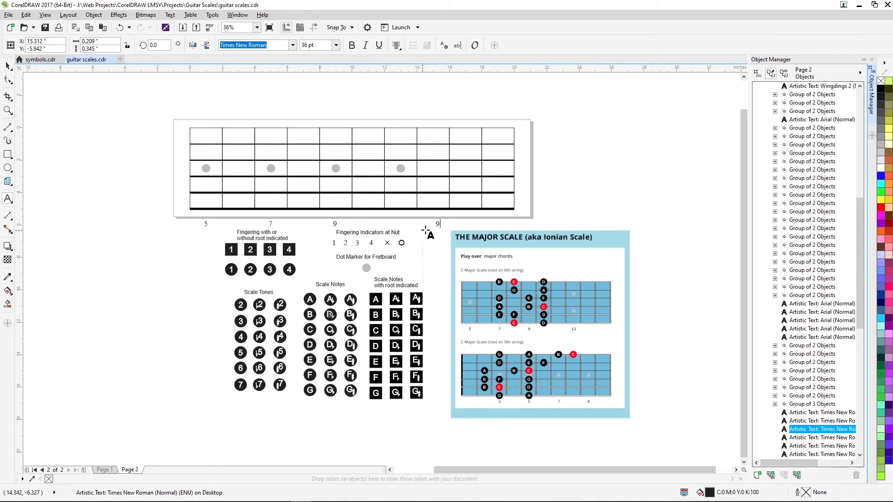
key(BackSpace)
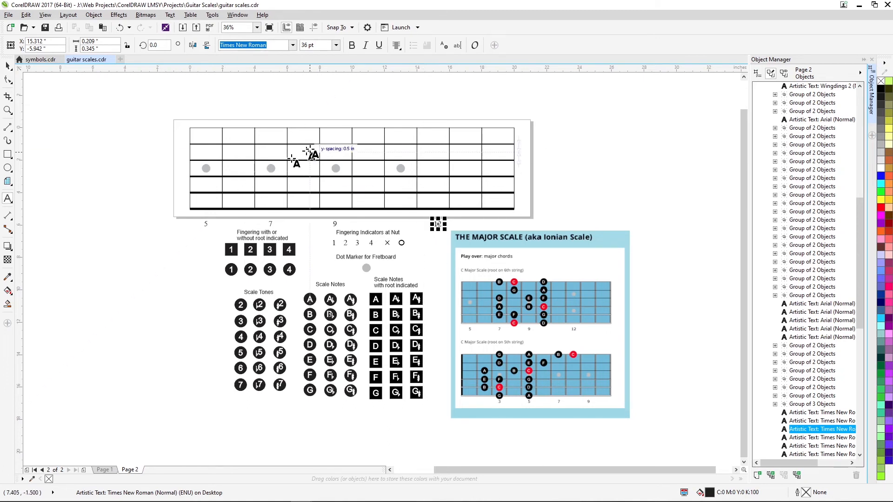
key(ctrl+space)
- Move the fourth dot marker to the fret space above label 12 and set its X position to 15 inches
click(400, 169)
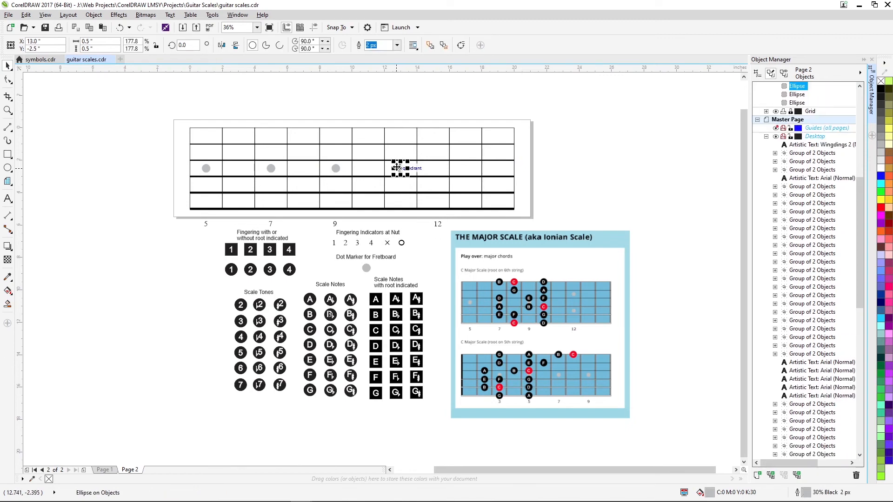
drag(400, 169, 434, 182)
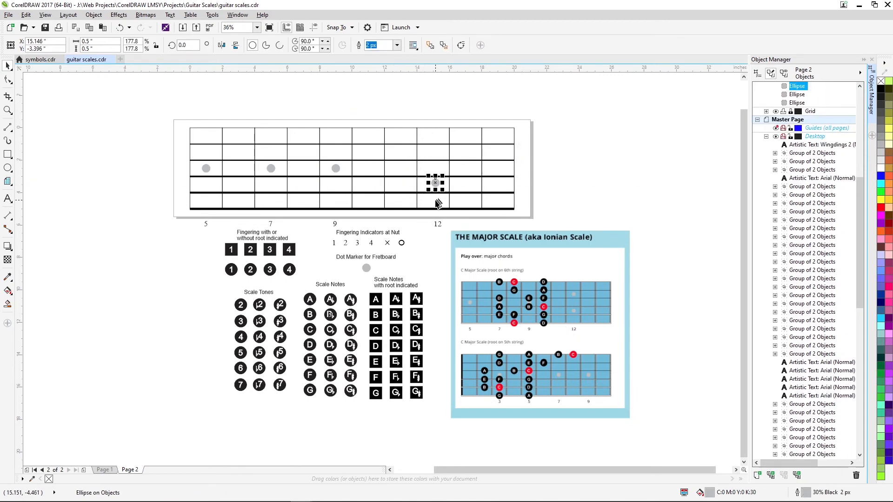
drag(50, 41, 13, 42)
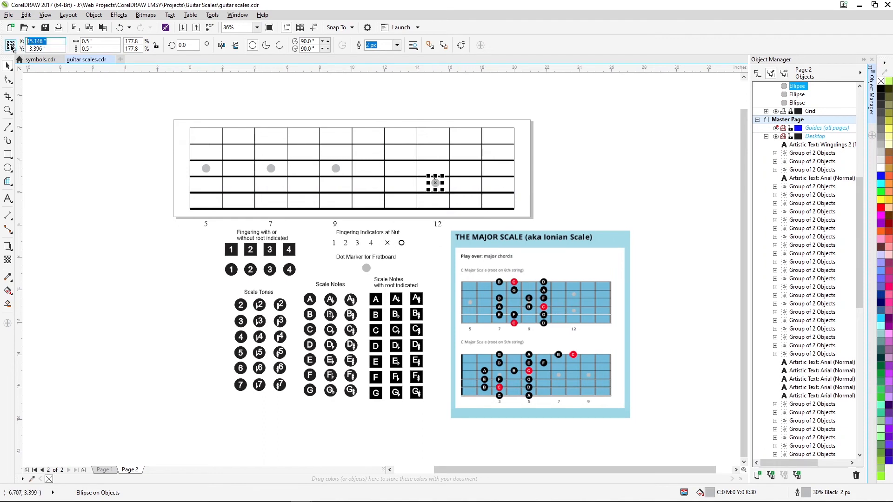
text(1)
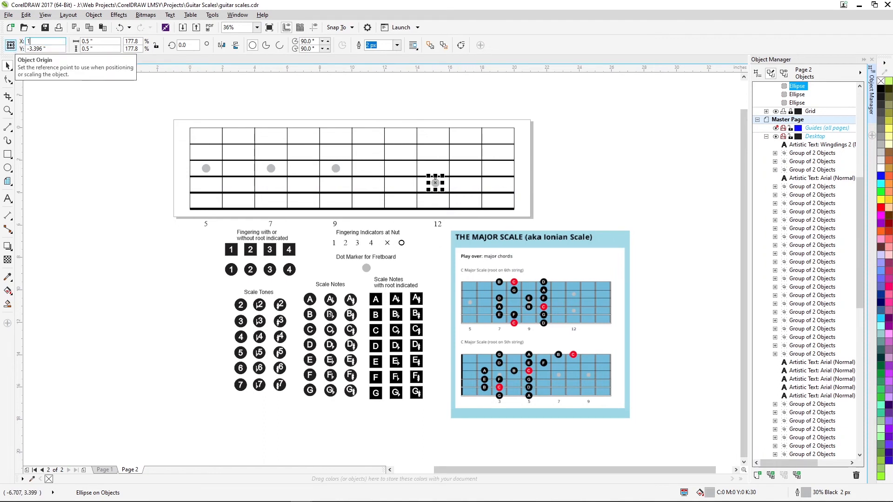
text(5)
key(Return)
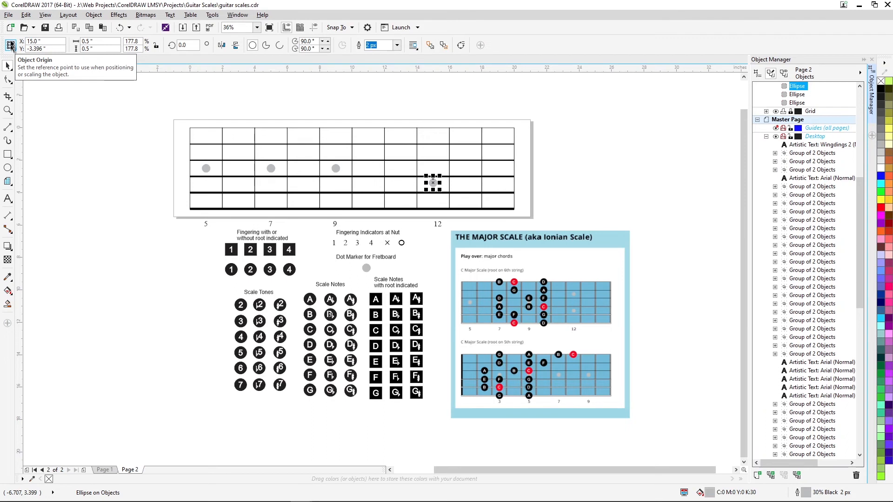
- Try a Y position of -3.75 inches for the moved dot, and correct it to -3.5 inches
key(Tab)
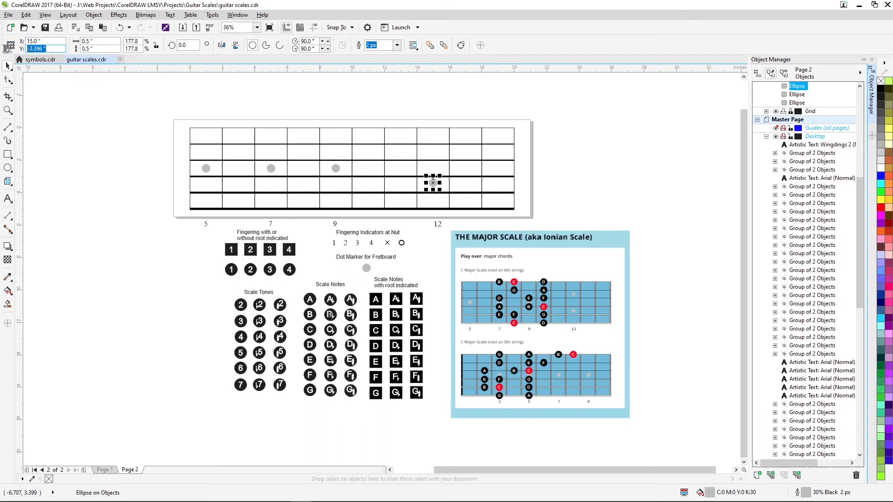
text(-3.75)
key(Return)
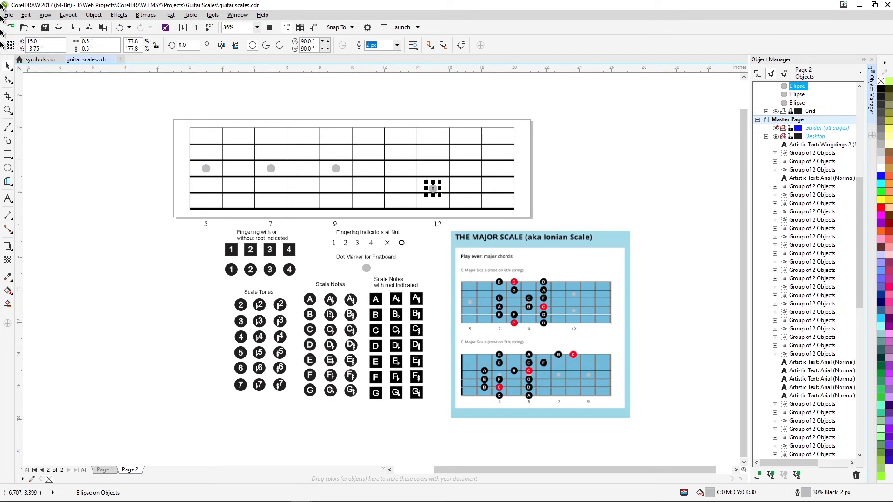
drag(50, 49, 1, 50)
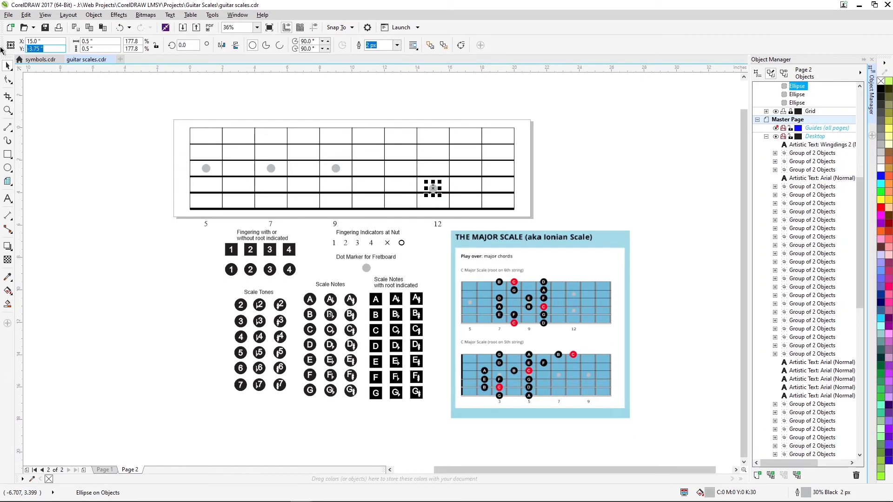
text(-3.5)
key(Return)
- Duplicate the twelfth-fret dot and place the copy directly above it, between the second and third strings
key(ctrl+d)
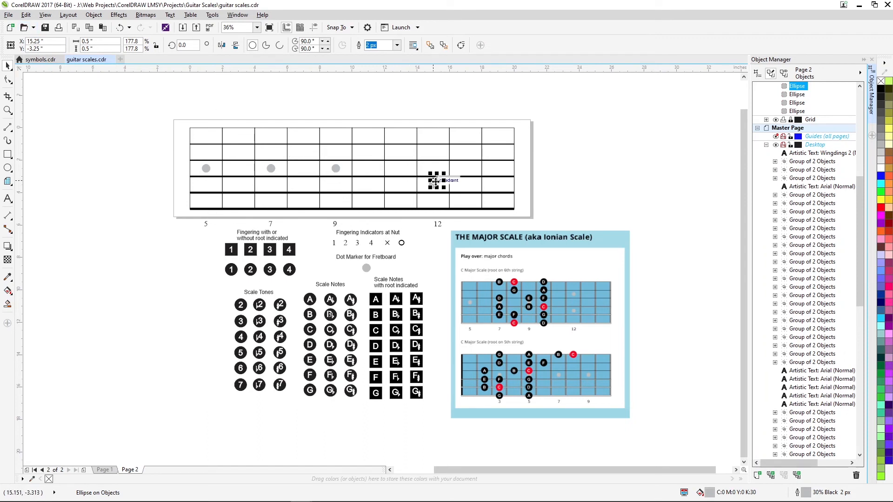
drag(433, 181, 432, 152)
click(338, 111)
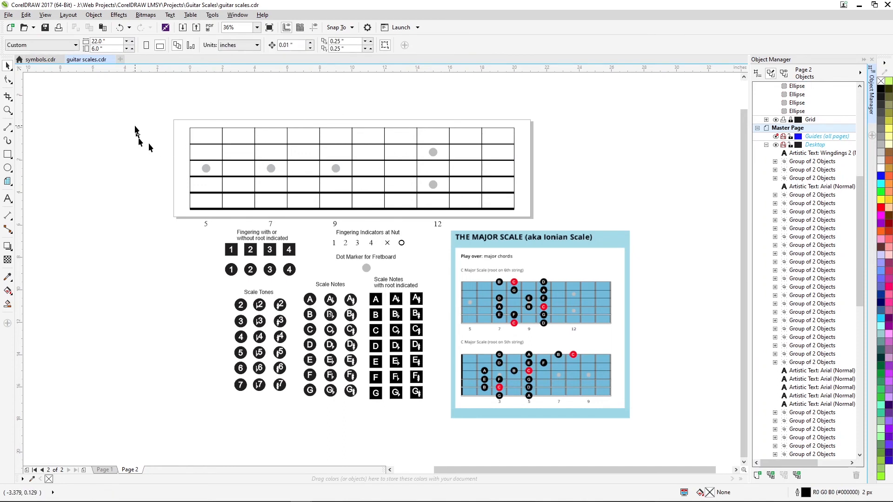
- Save the drawing, and copy the square C root marker onto the sixth string at X 7 inches, Y -5 inches
key(ctrl+s)
click(376, 349)
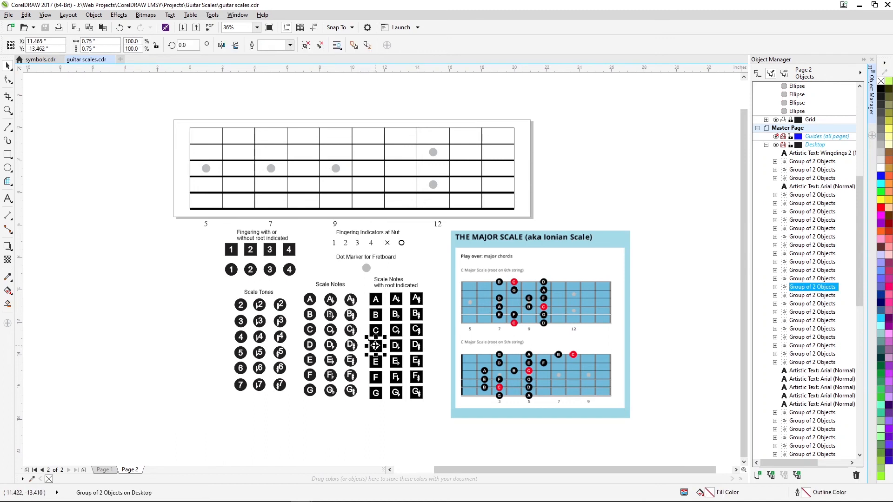
click(376, 332)
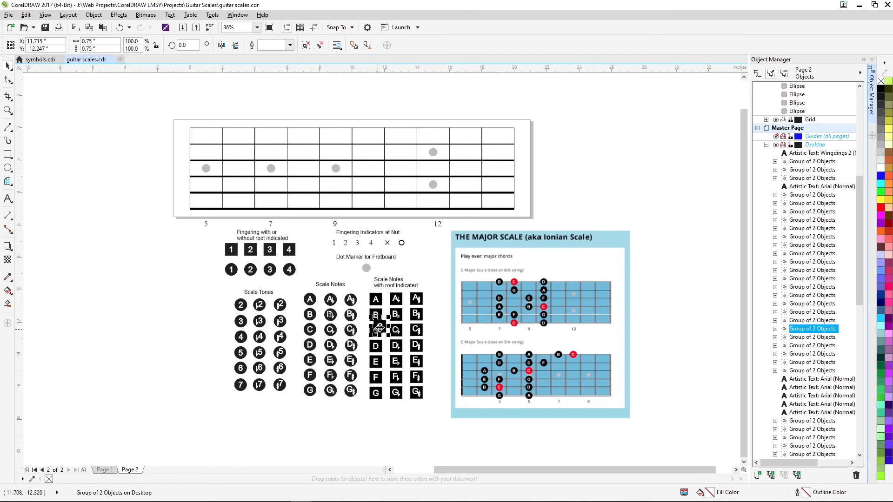
drag(376, 331, 306, 209)
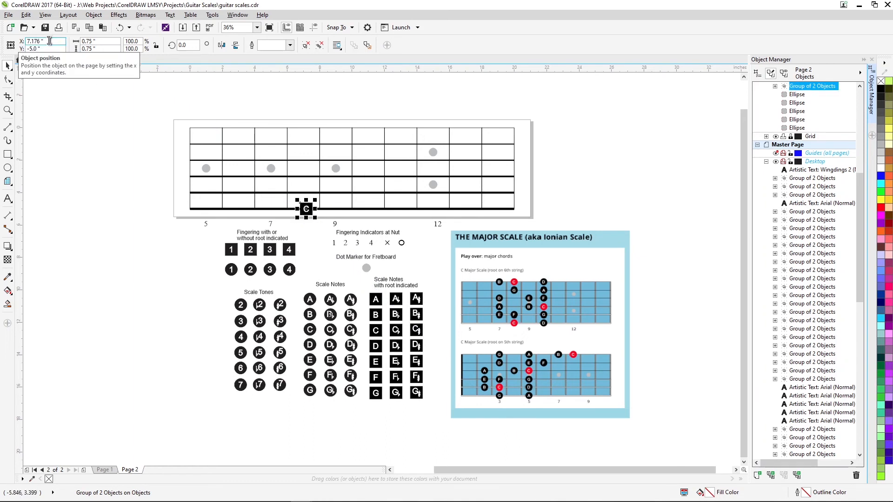
double_click(49, 41)
text(7)
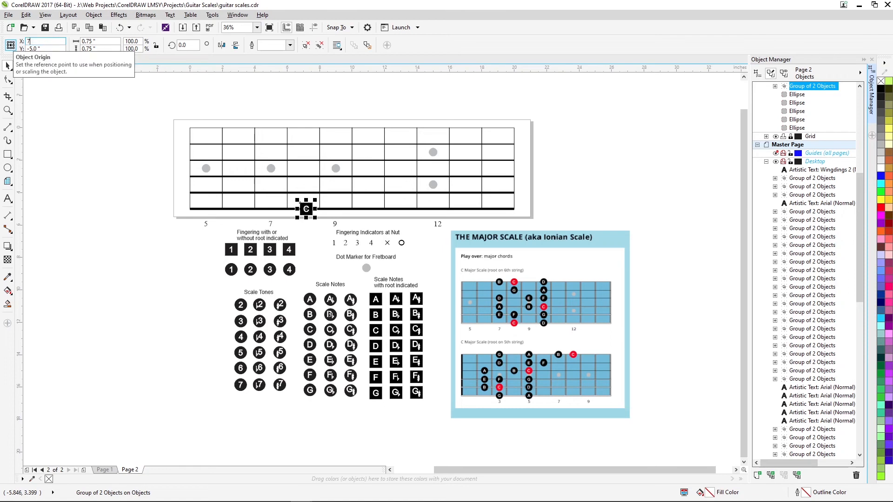
key(Return)
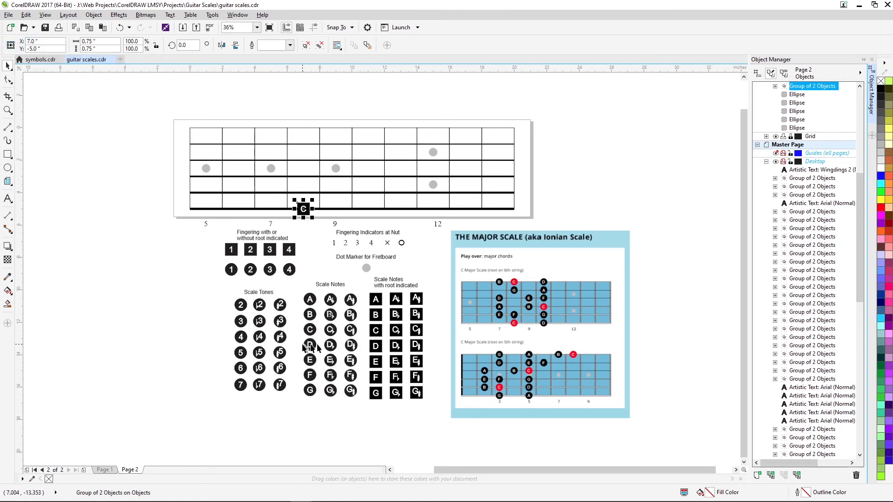
- Copy the round D marker onto the sixth string and the round E marker onto the fifth string, setting E to X 5 inches, Y -4 inches
drag(308, 347, 375, 217)
drag(310, 358, 274, 193)
click(23, 48)
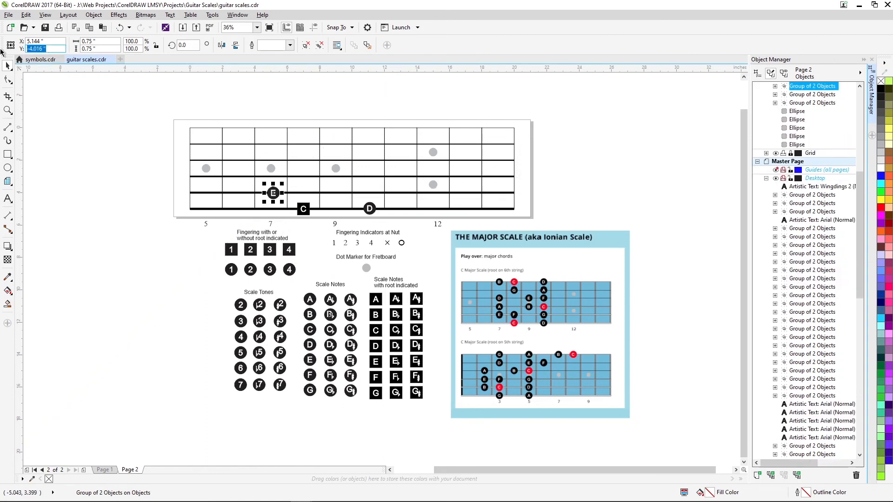
text(-4.0)
key(shift+Tab)
text(5.0)
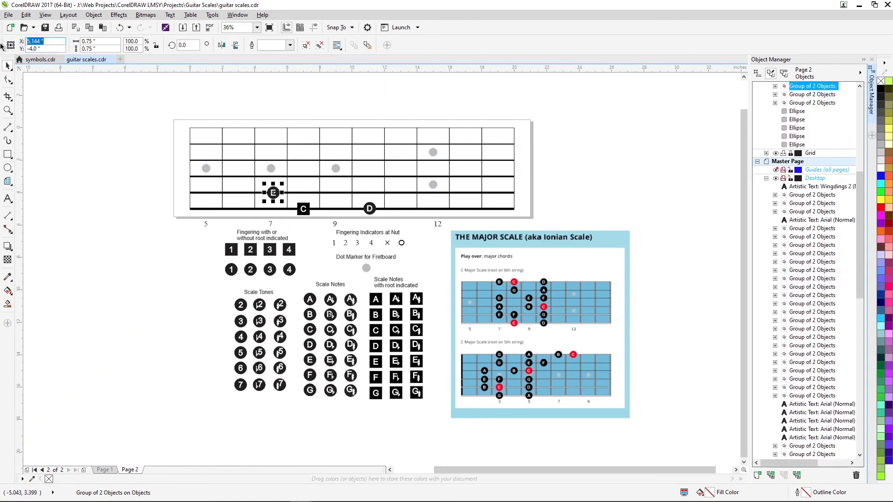
key(Return)
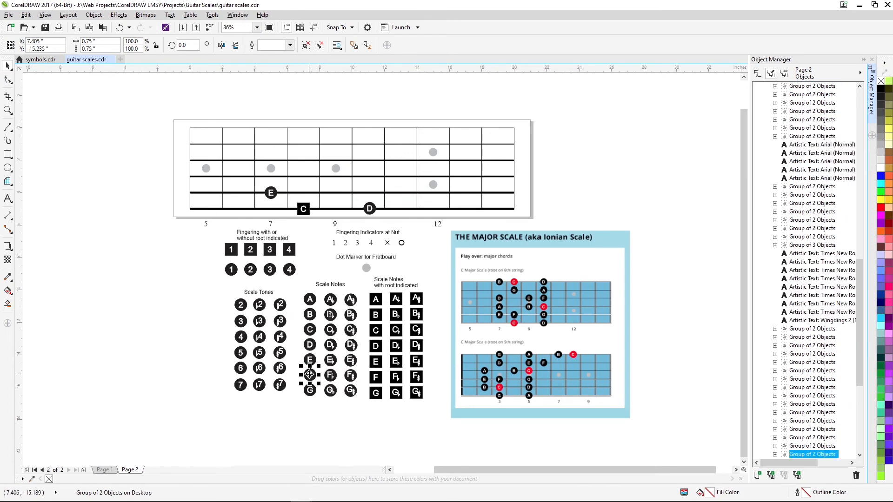
- Add round F and G markers on the fifth string, and set the sixth-string D marker to X 11 inches, Y -5 inches
mouse_move(309, 374)
mouse_down()
mouse_move(303, 193)
mouse_move(309, 387)
mouse_move(341, 232)
mouse_move(371, 196)
mouse_up()
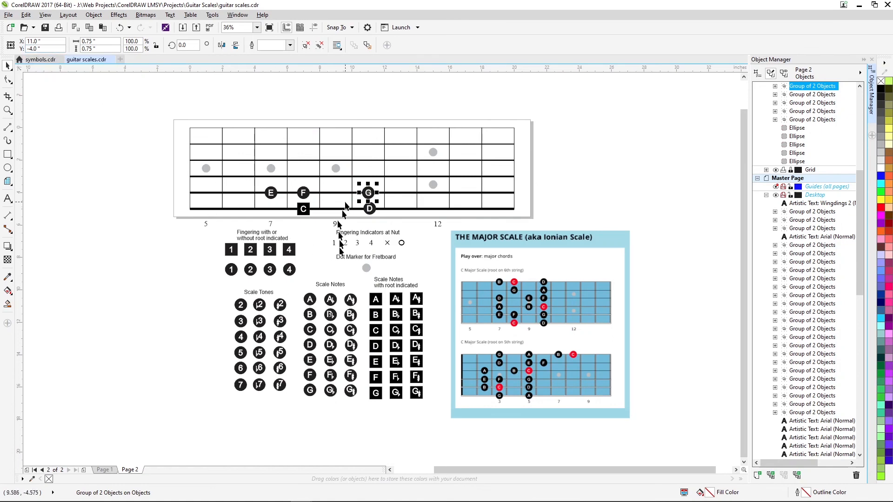
click(370, 209)
drag(58, 42, 4, 48)
text(11)
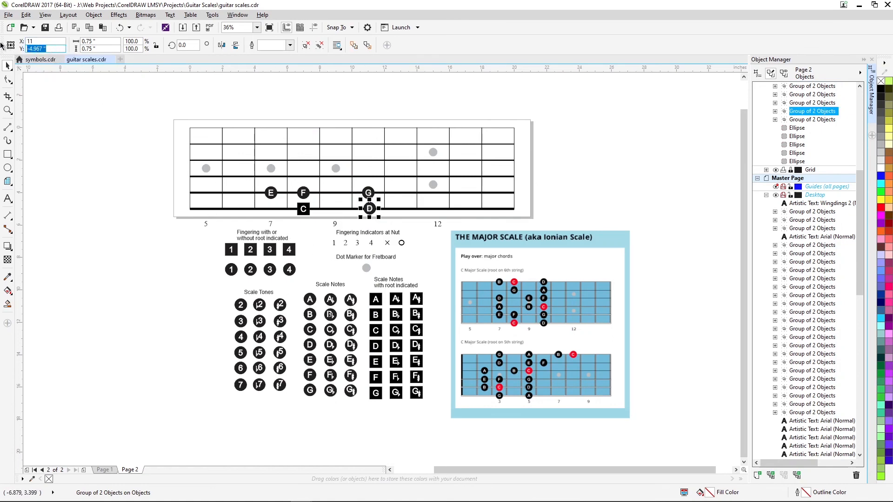
text(-5)
key(Return)
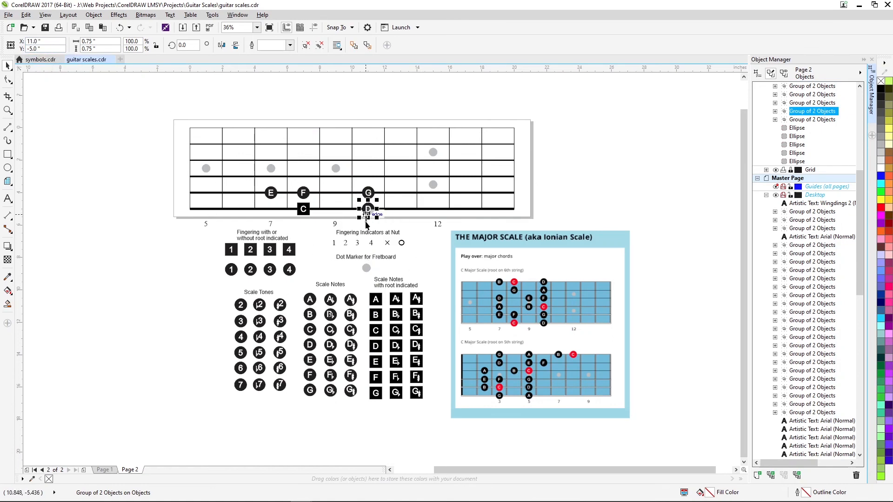
- Copy the round A and B and square C markers onto the fourth string, and a round D onto the third string above label 7
mouse_move(309, 300)
mouse_down()
mouse_move(320, 298)
mouse_move(271, 177)
mouse_up()
drag(310, 316, 336, 179)
drag(375, 330, 369, 177)
mouse_move(310, 331)
mouse_down()
mouse_move(310, 342)
mouse_move(265, 154)
mouse_up()
click(44, 48)
key(Return)
- Copy the round E marker onto the third string and set it to X 9 inches, Y -2 inches
click(310, 359)
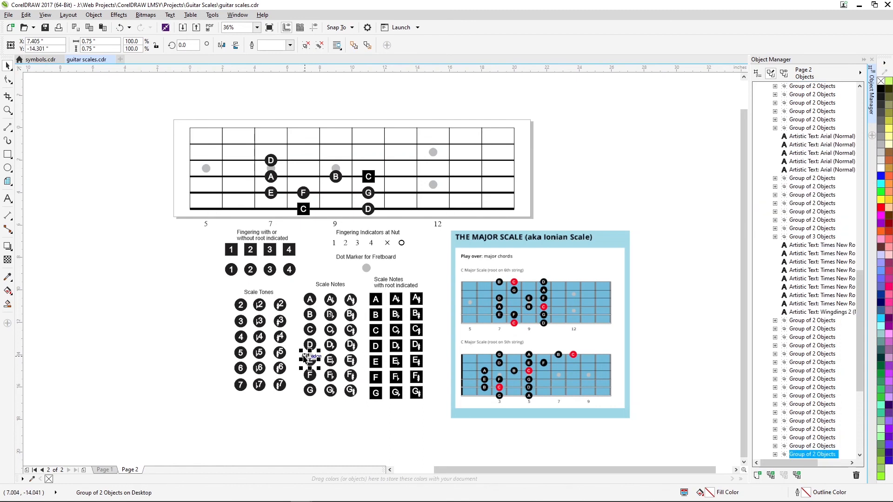
drag(304, 358, 328, 159)
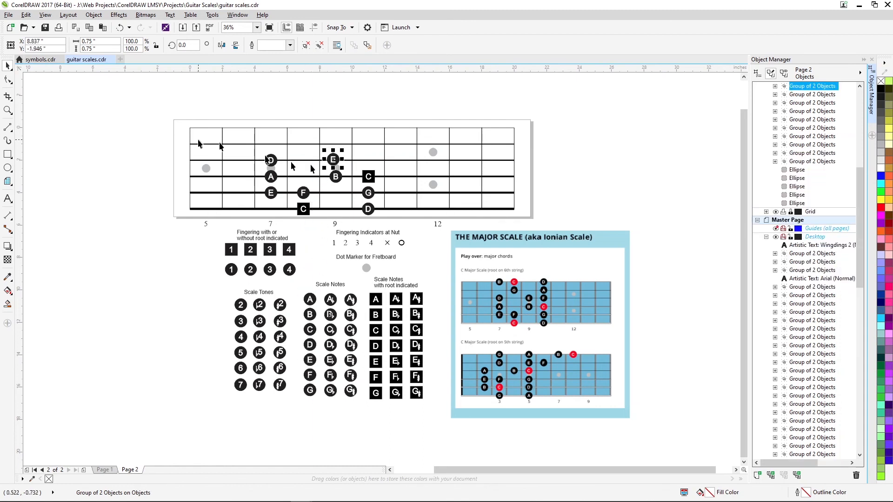
click(45, 48)
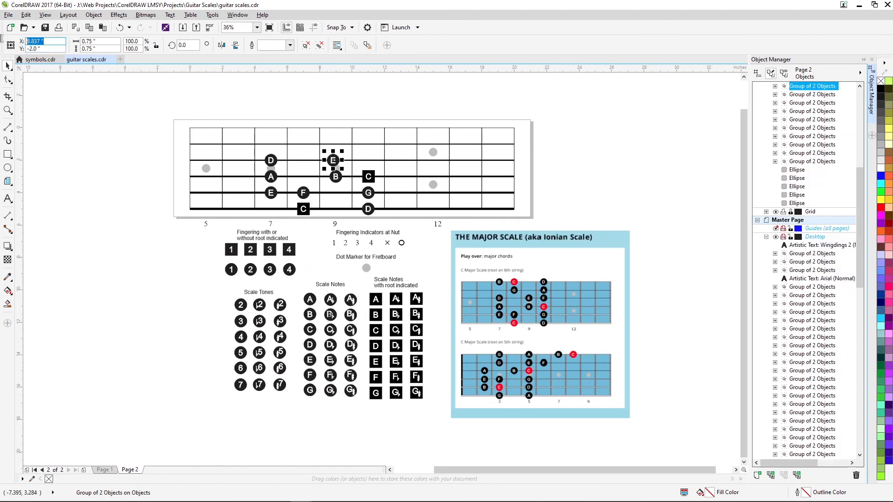
text(9)
key(Return)
- Add a round F marker on the third string above the C, and G and A on the second string at X 7 and 11 inches, Y -1 inch
drag(310, 374, 303, 148)
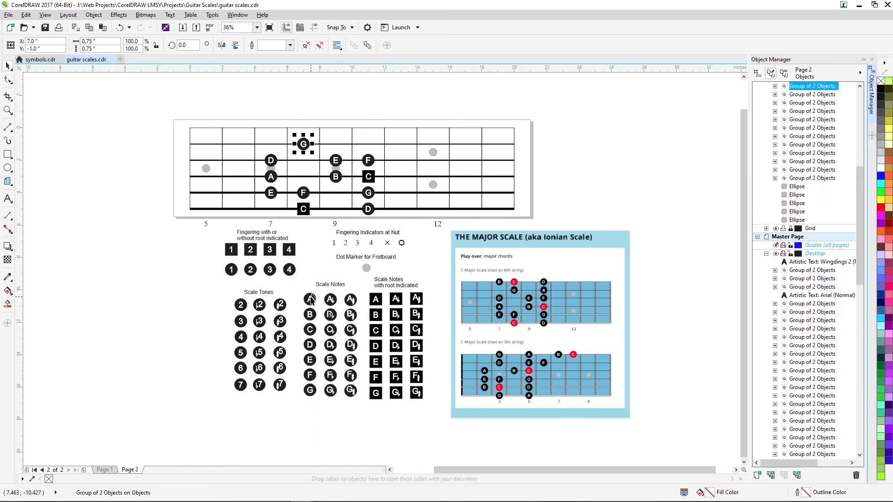
drag(310, 298, 366, 150)
click(44, 41)
text(11)
key(Return)
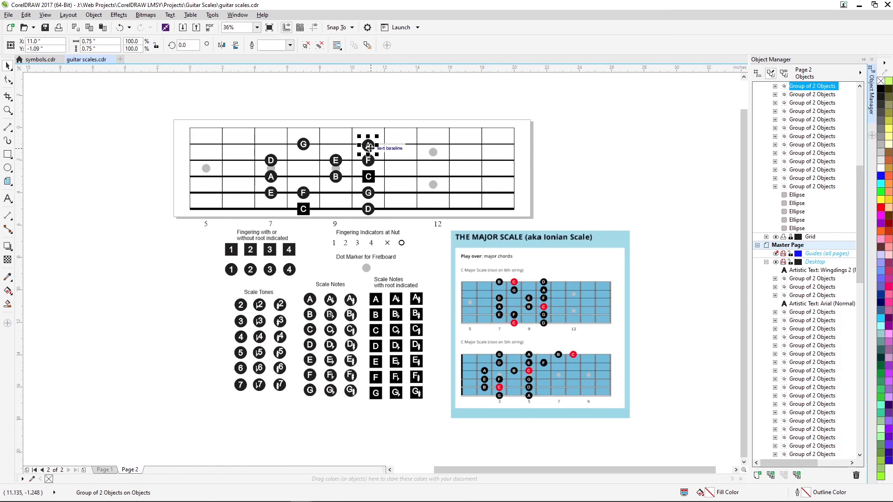
key(BackSpace)
key(Return)
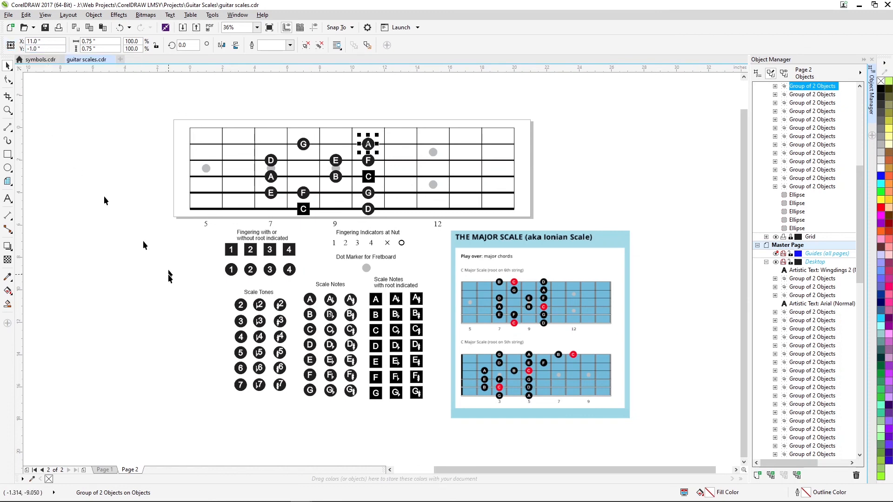
- Copy the round B marker onto the first string and set it to X 5 inches, Y 0 inches
drag(307, 317, 270, 137)
double_click(60, 41)
text(5)
key(Tab)
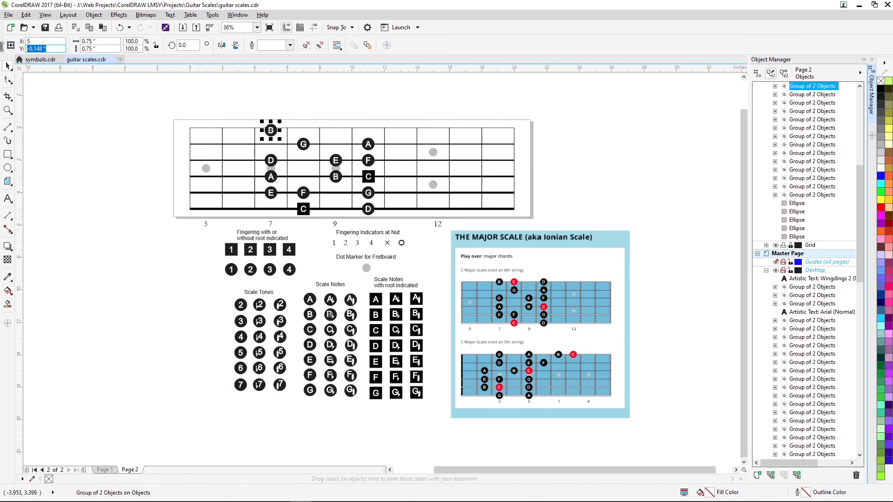
text(0)
key(Return)
- Copy the square C marker onto the first string at X 7 inches, Y 0 inches, and a round D directly above the second-string A
drag(379, 334, 303, 128)
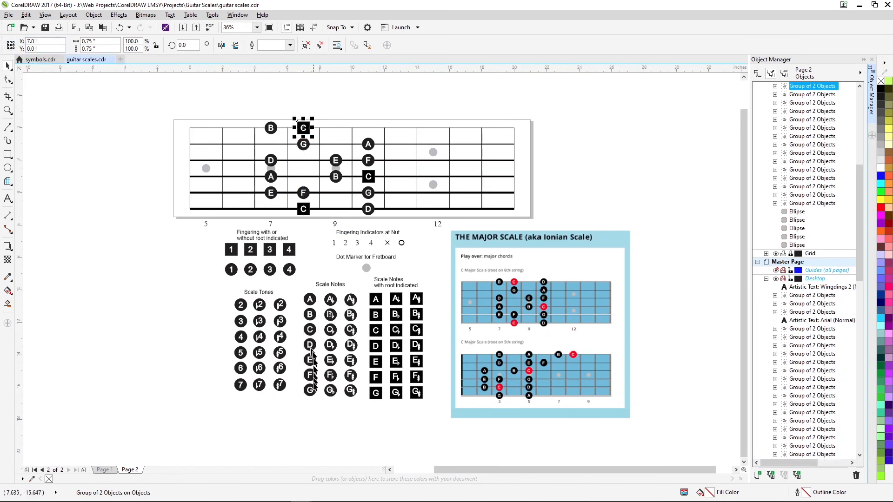
drag(310, 344, 368, 128)
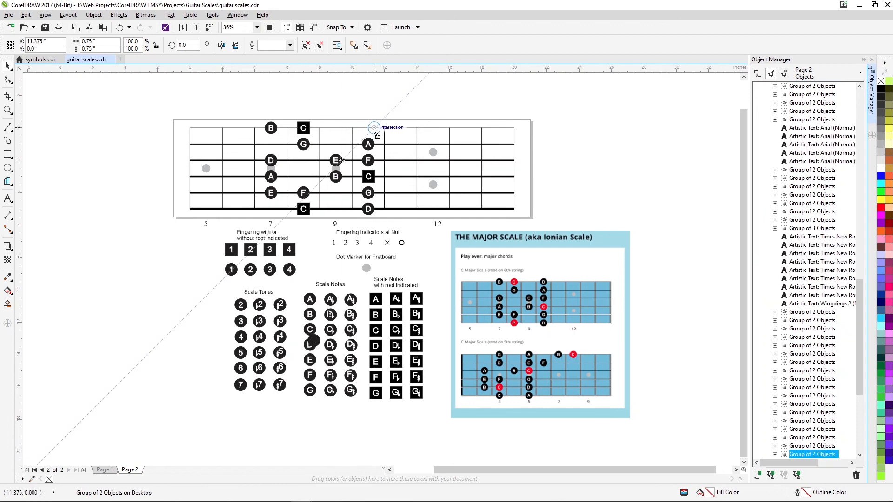
click(155, 158)
- Check page 1, and on page 2 delete the symbol legends and the sample image below the fretboard
click(102, 470)
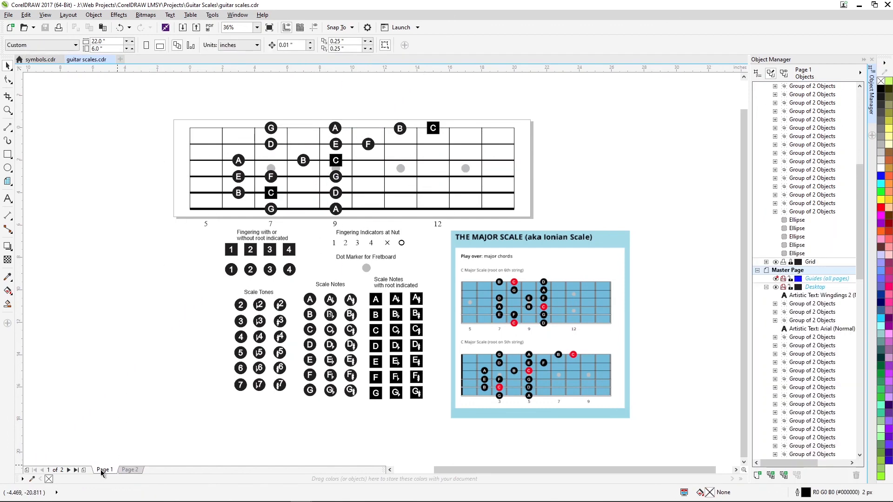
click(128, 470)
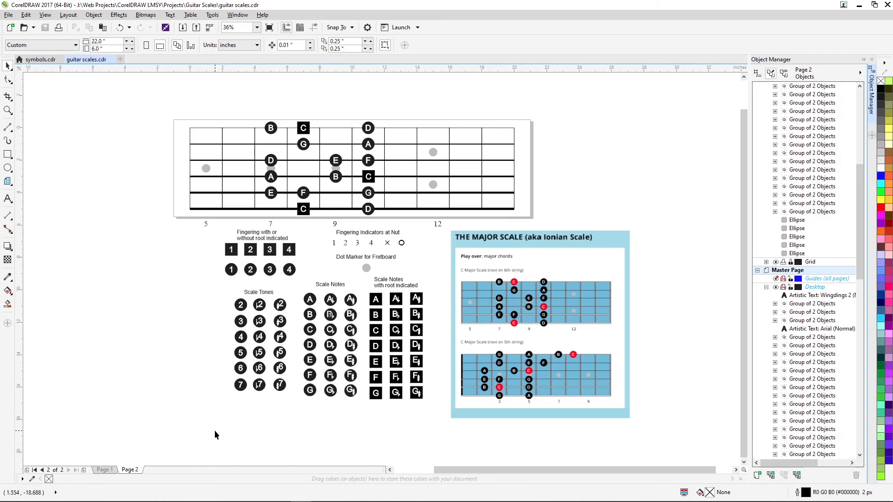
drag(560, 378, 654, 225)
key(Delete)
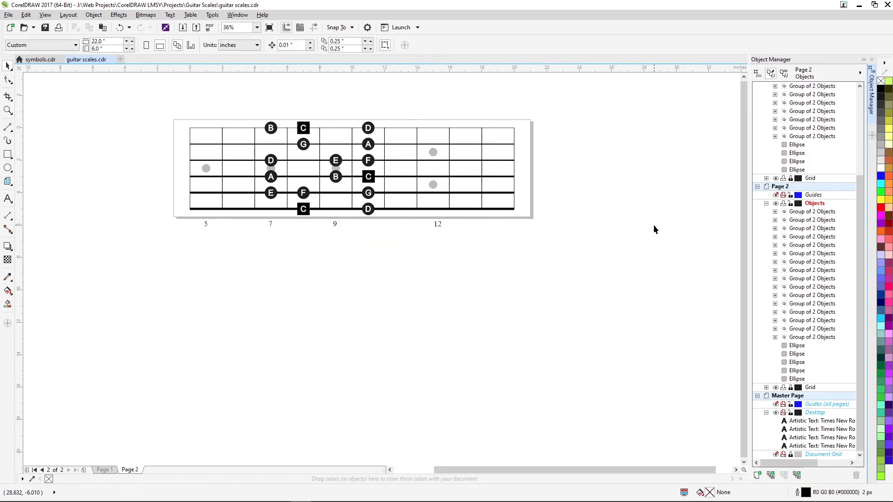
- Fit the page in the view and compare the finished scale diagrams on page 1 and page 2
click(102, 470)
click(130, 471)
key(z)
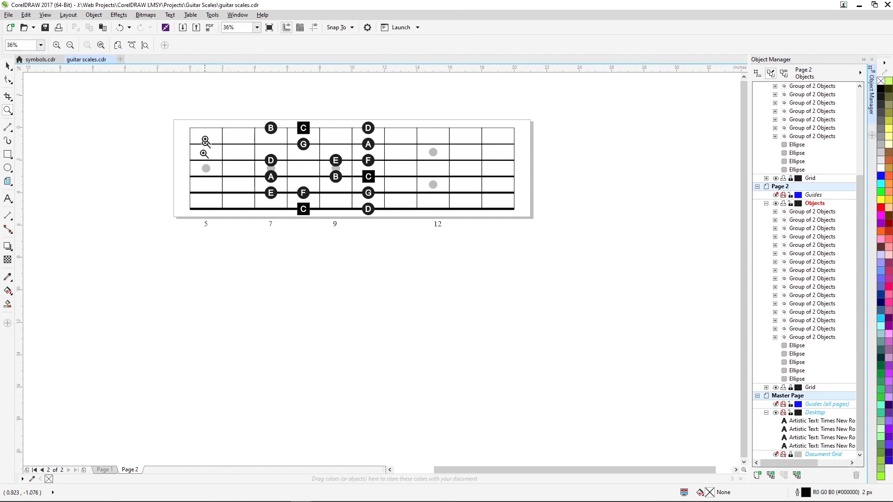
click(118, 46)
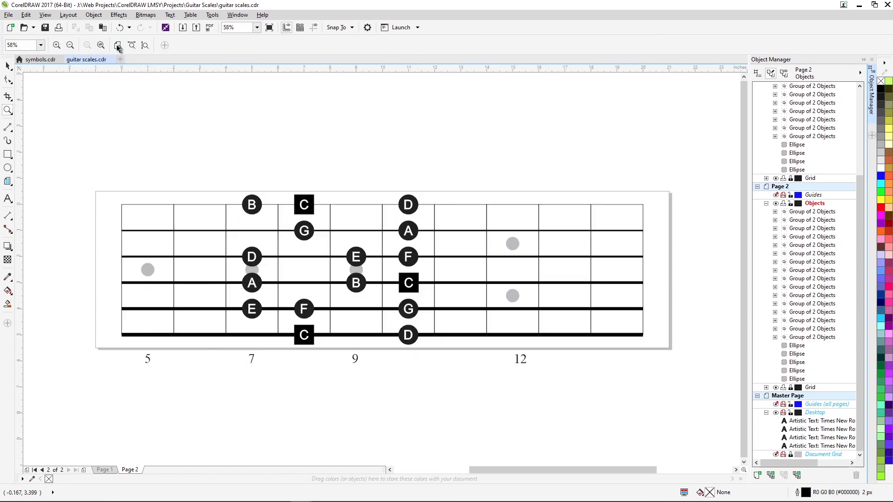
click(102, 470)
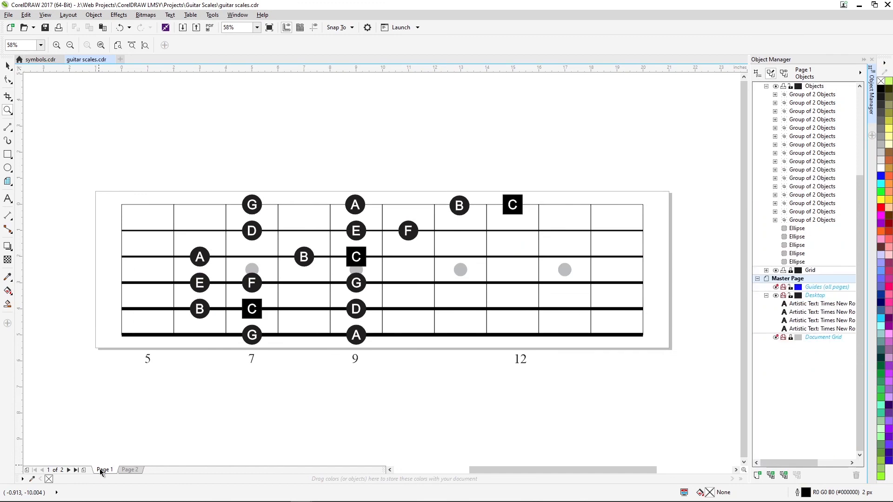
click(130, 470)
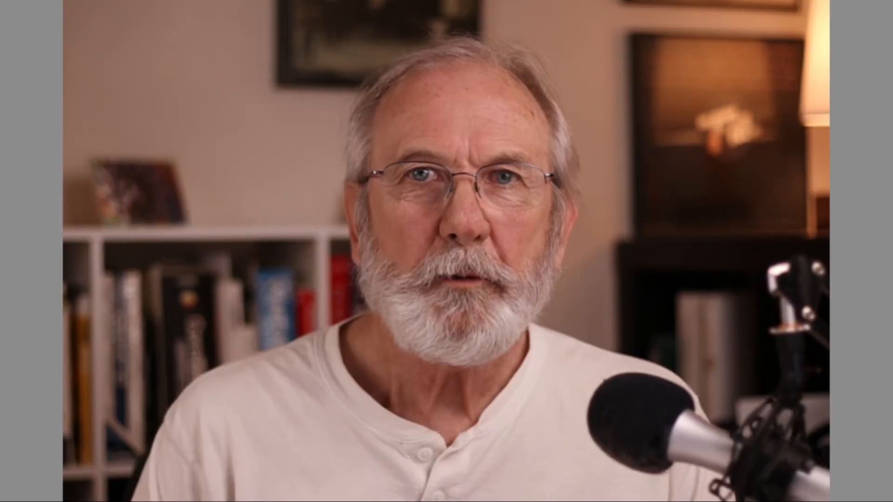